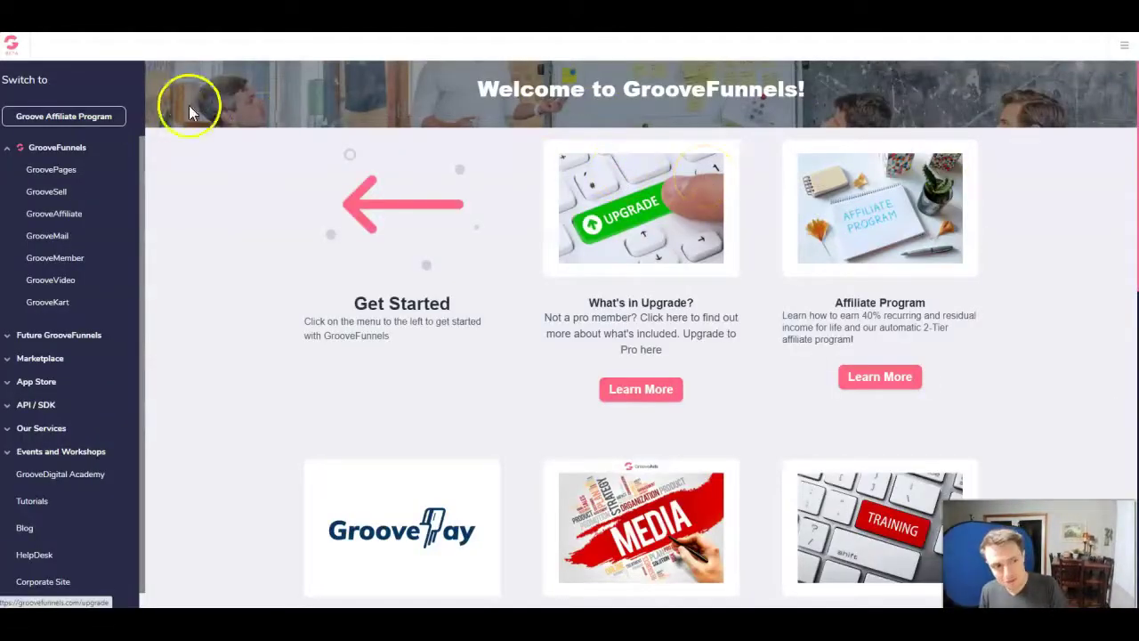
# Step: Open the aiPROFITz.com site from the GroovePages sites list in the page editor
pyautogui.click(54, 171)
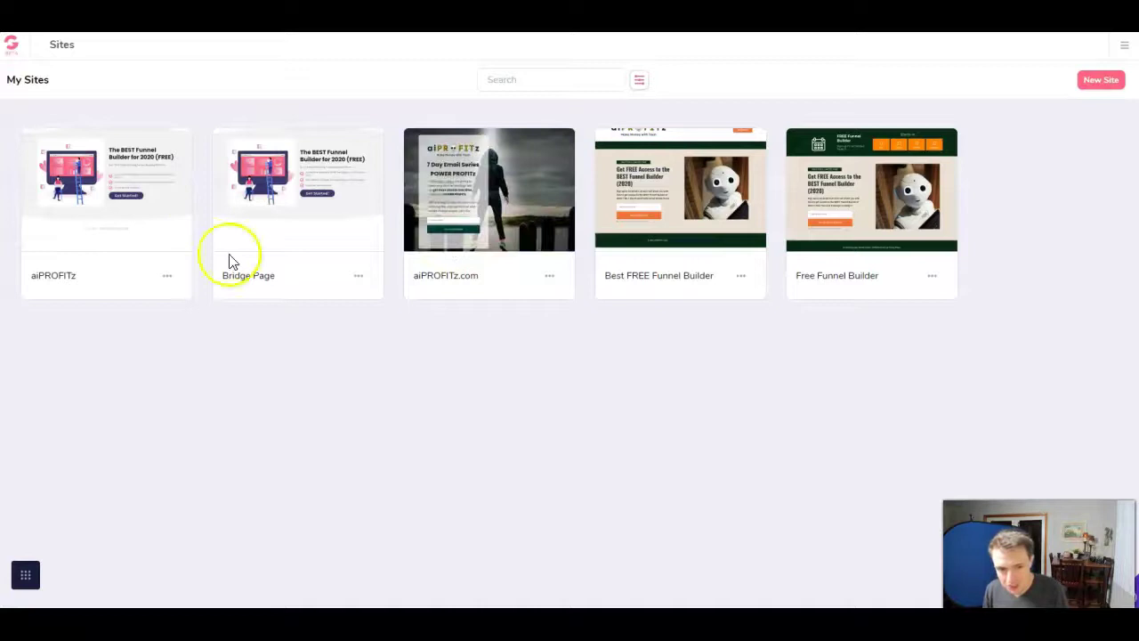
pyautogui.click(470, 195)
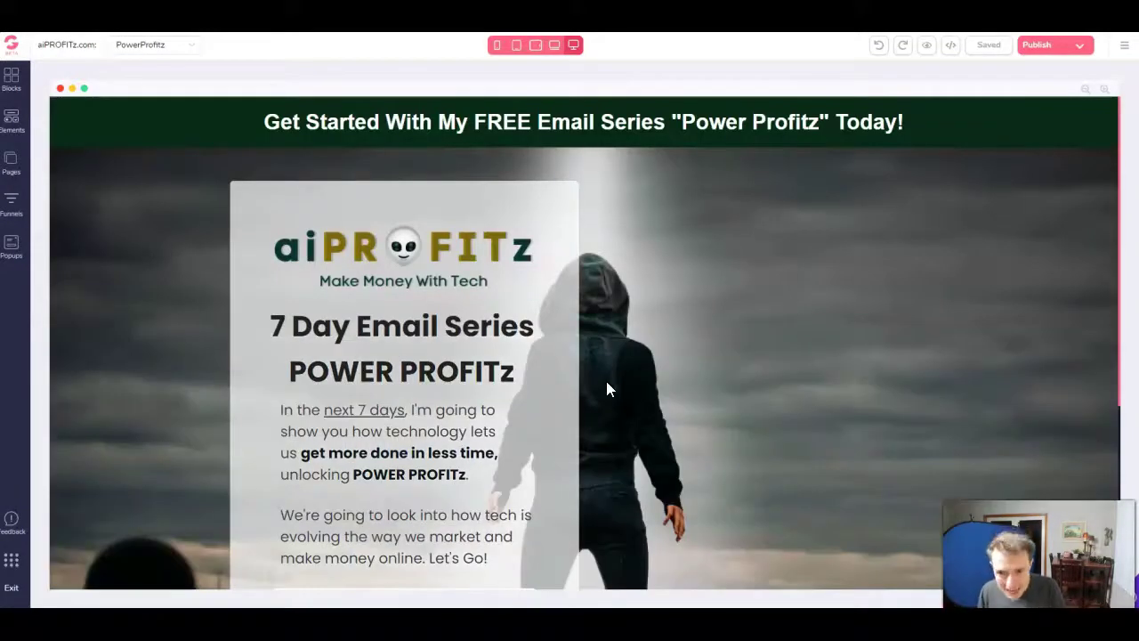
# Step: In Site settings, set the alien image as the site's favicon
pyautogui.click(1125, 44)
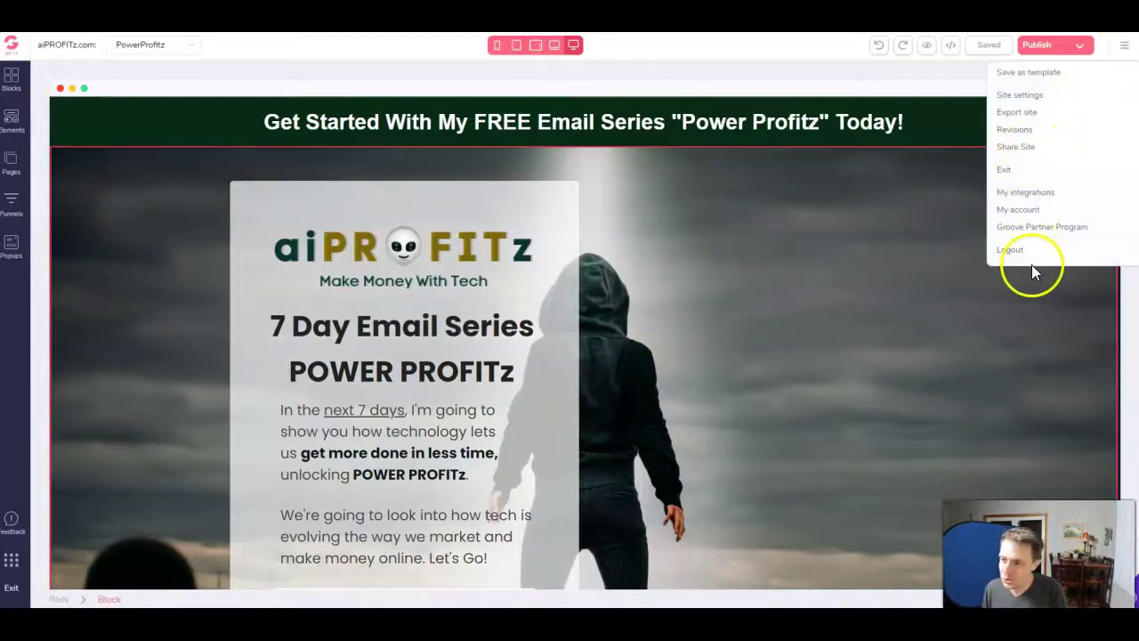
pyautogui.click(1015, 95)
pyautogui.click(1014, 138)
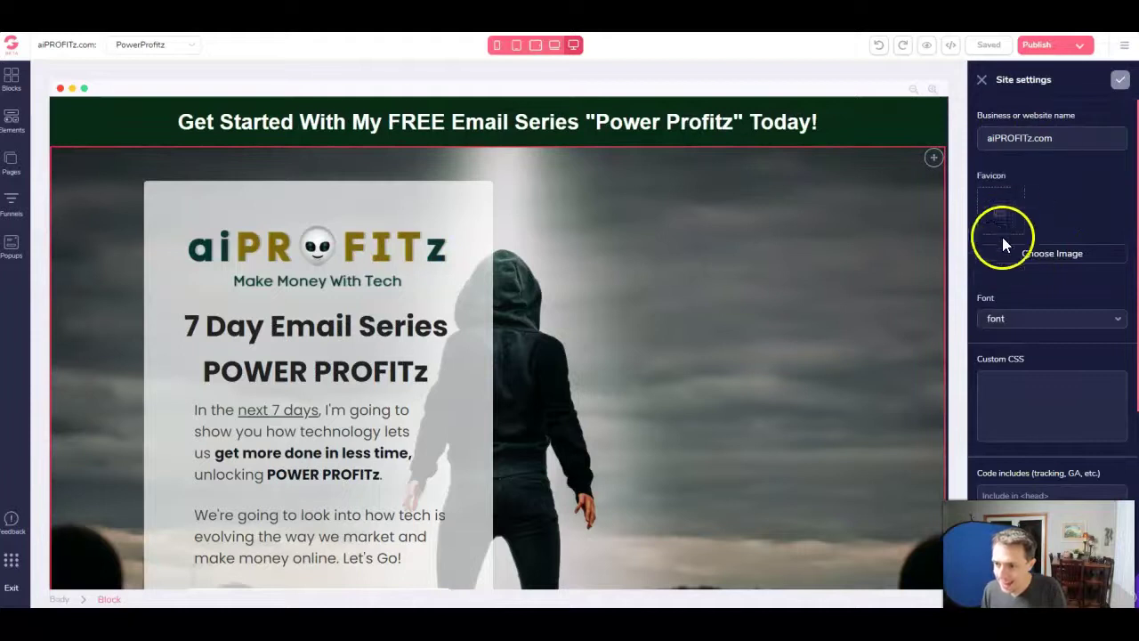
pyautogui.click(1031, 254)
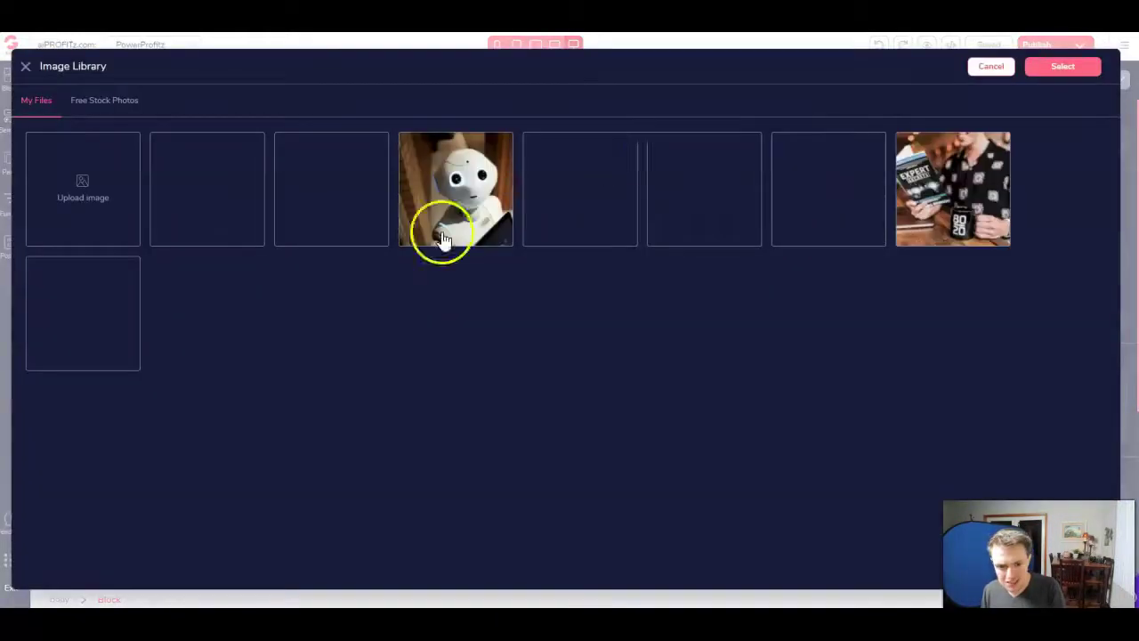
pyautogui.click(719, 229)
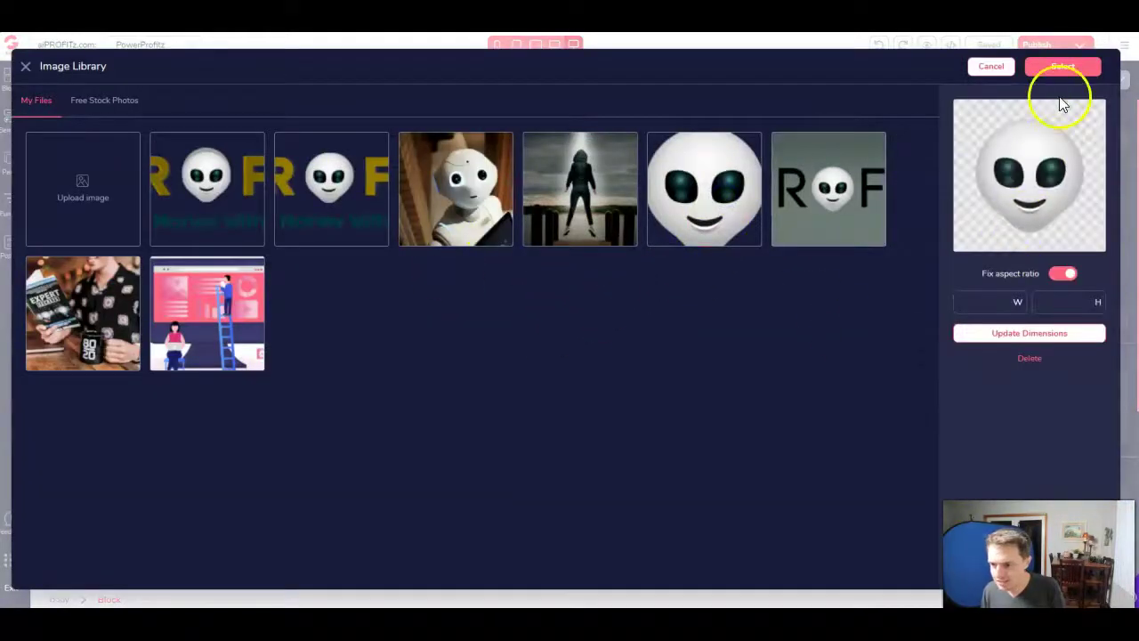
pyautogui.click(1044, 72)
# Step: Scroll down to the head code include field, then switch over to Google Analytics
pyautogui.scroll(-4, 1076, 230)
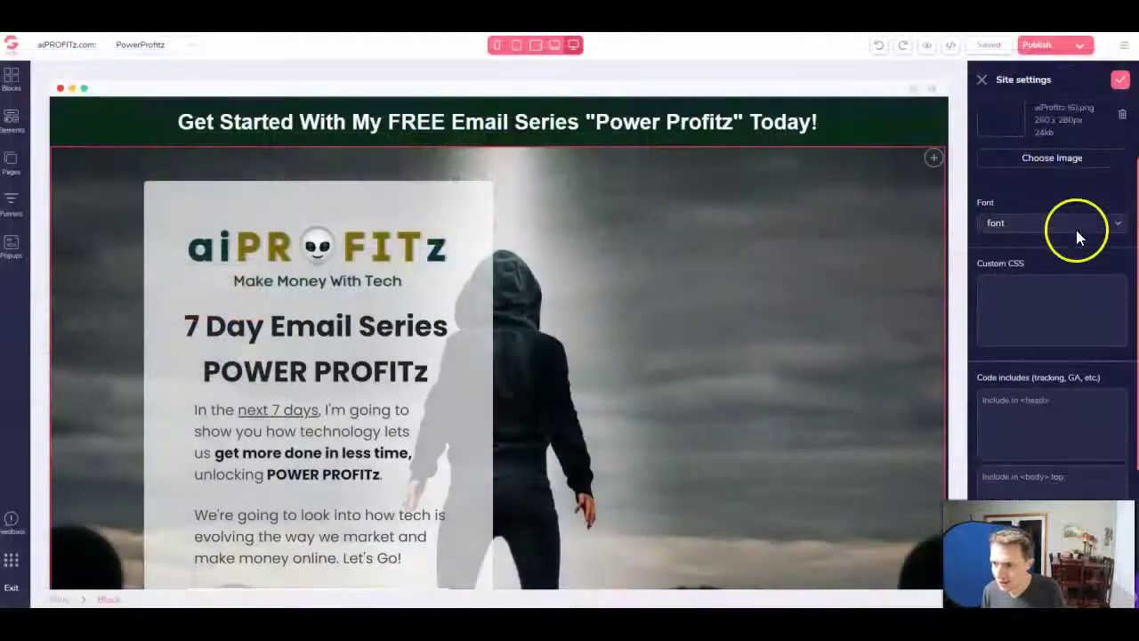
pyautogui.scroll(4, 1024, 267)
pyautogui.scroll(-3, 1015, 321)
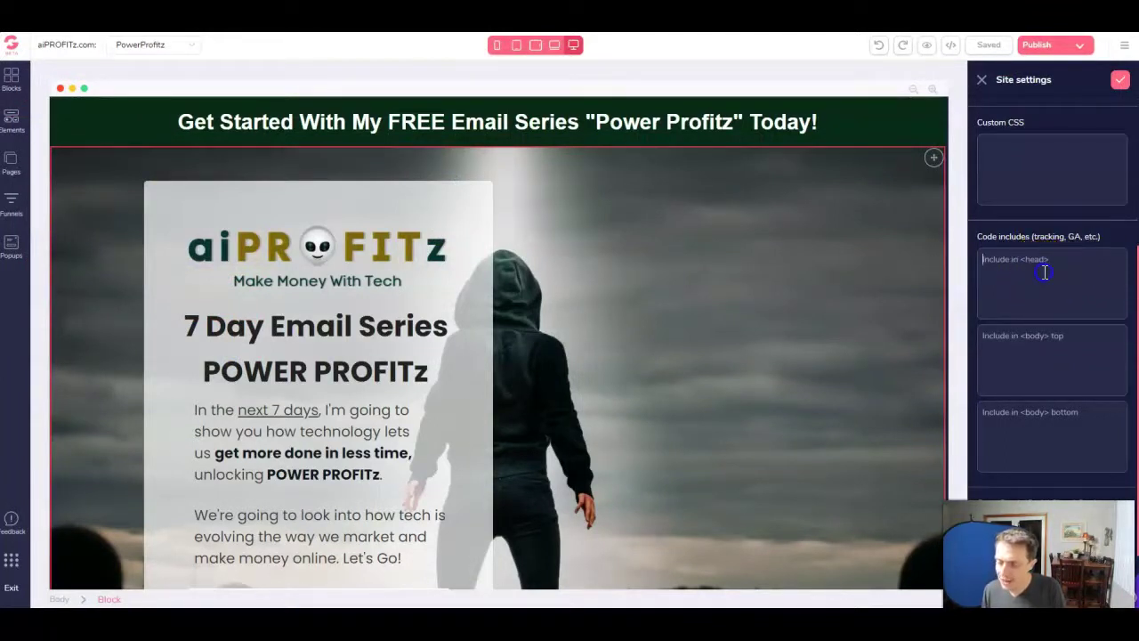
pyautogui.scroll(-1, 1032, 264)
pyautogui.click(1007, 203)
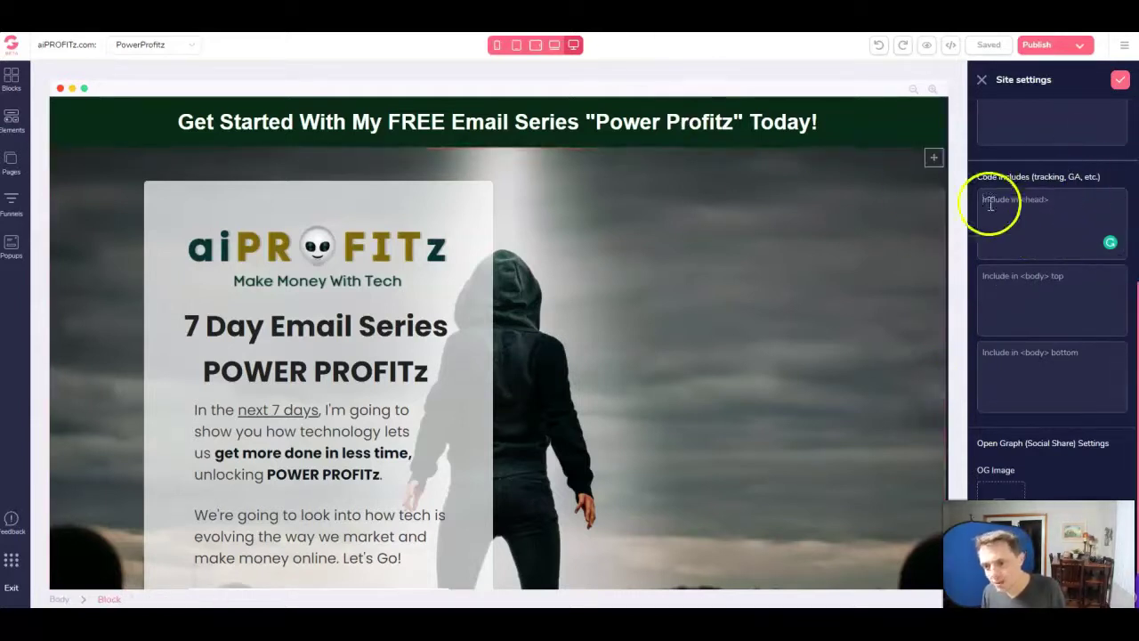
pyautogui.hotkey('ctrl', 'Tab')
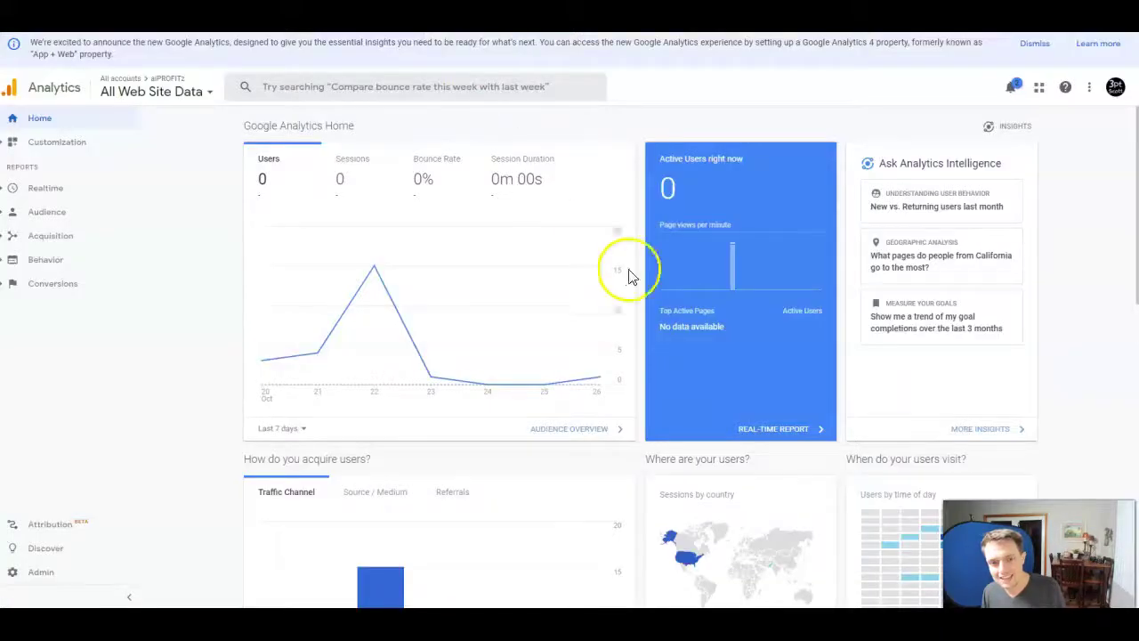
# Step: Open the property's gtag.js code under Admin > Tracking Info > Tracking Code and select the snippet
pyautogui.moveTo(341, 246)
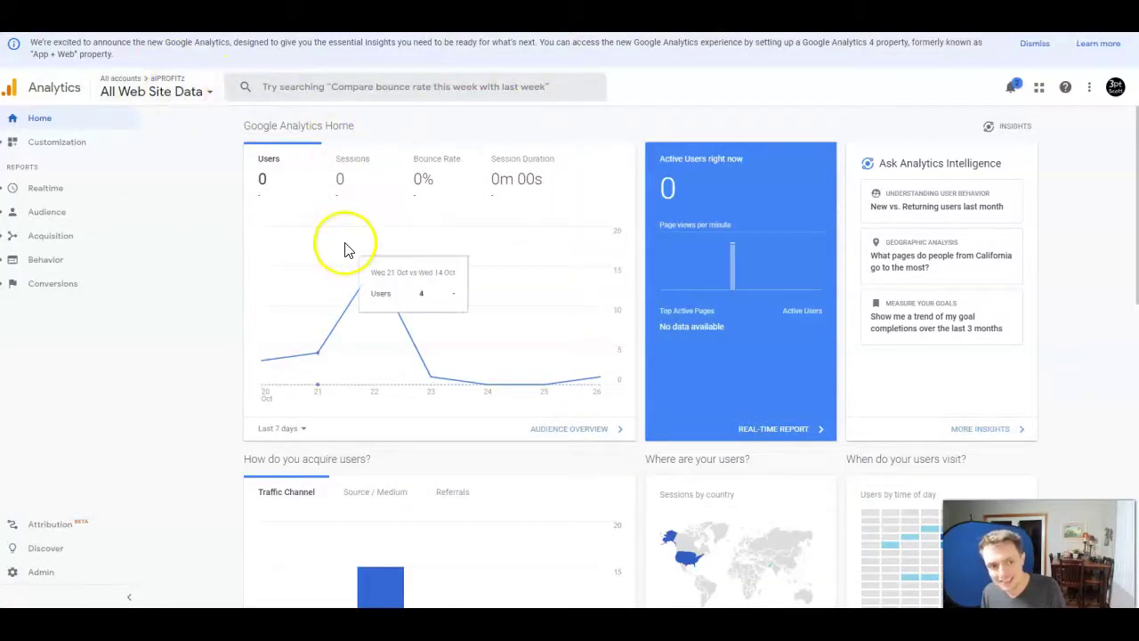
pyautogui.click(37, 574)
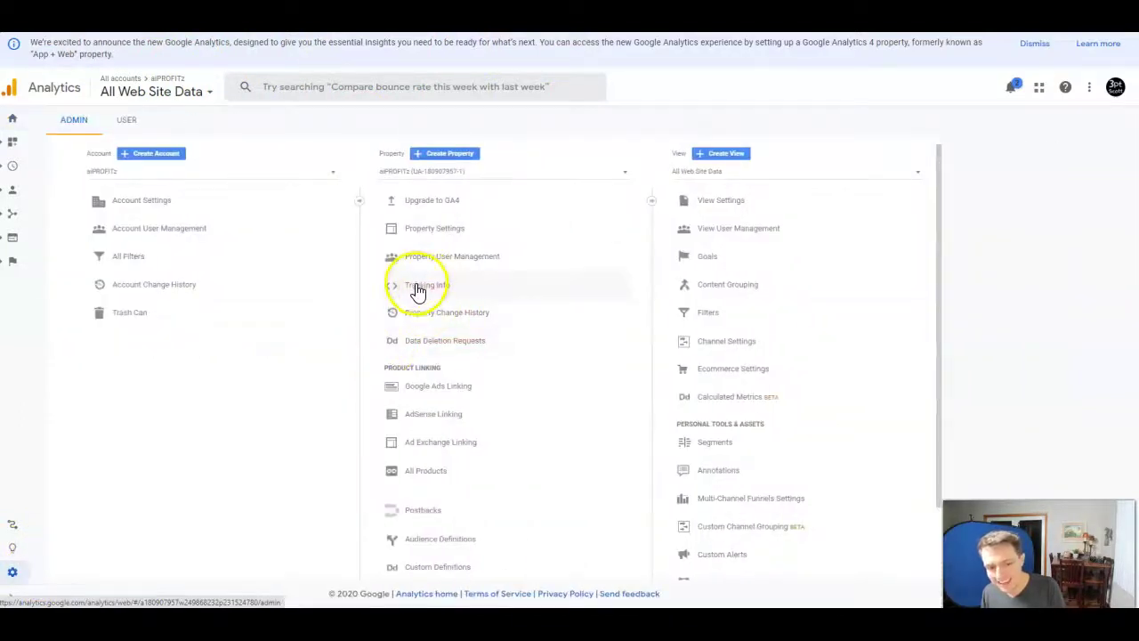
pyautogui.click(426, 289)
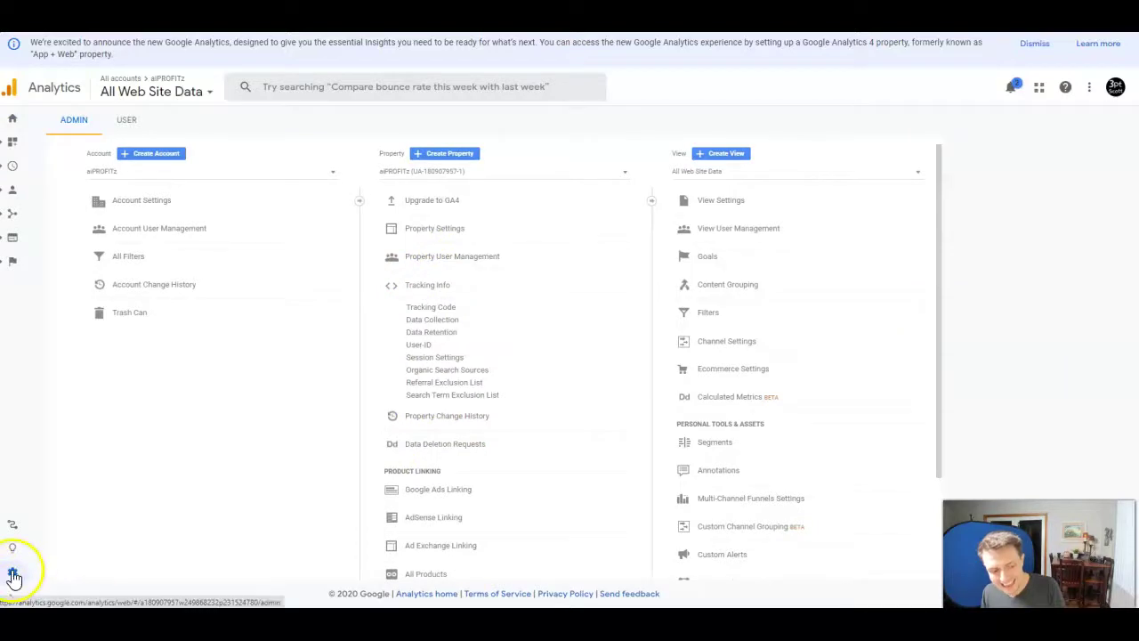
pyautogui.click(415, 312)
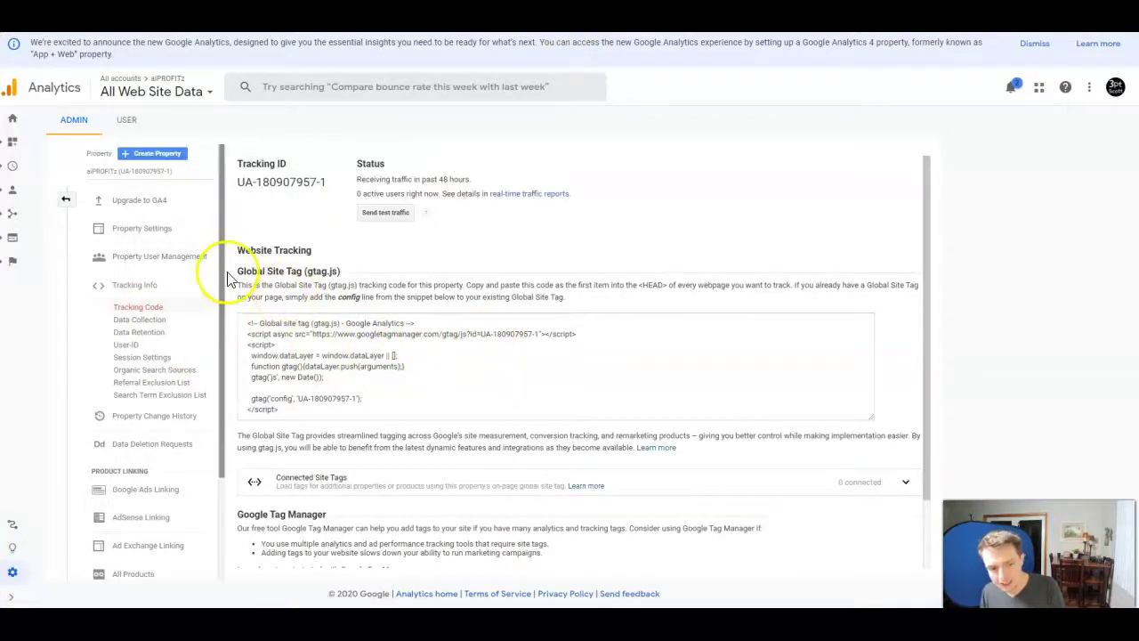
pyautogui.click(317, 354)
pyautogui.hotkey('ctrl', 'c')
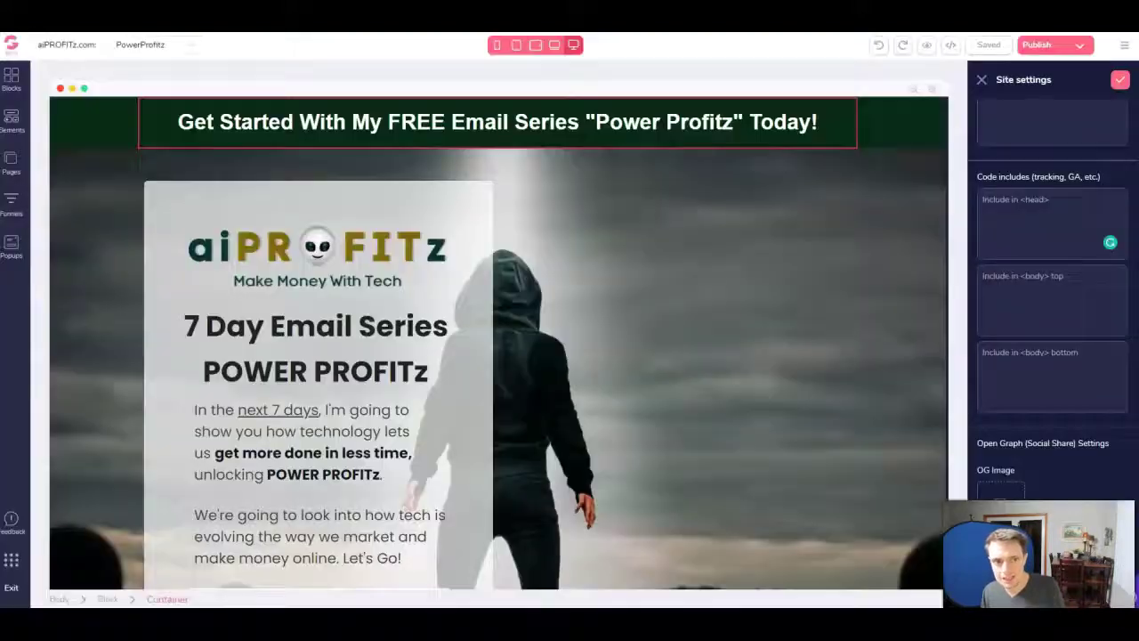
# Step: Paste the gtag.js snippet into Include in <head>, apply, close Site settings and save
pyautogui.click(1024, 223)
pyautogui.hotkey('ctrl', 'v')
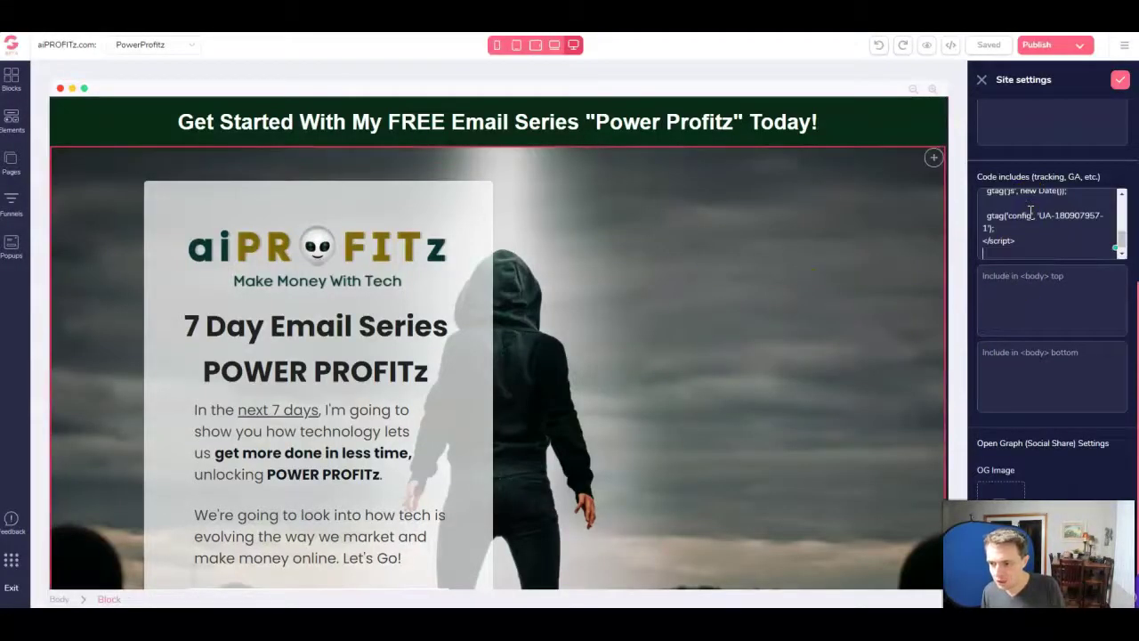
pyautogui.click(1127, 80)
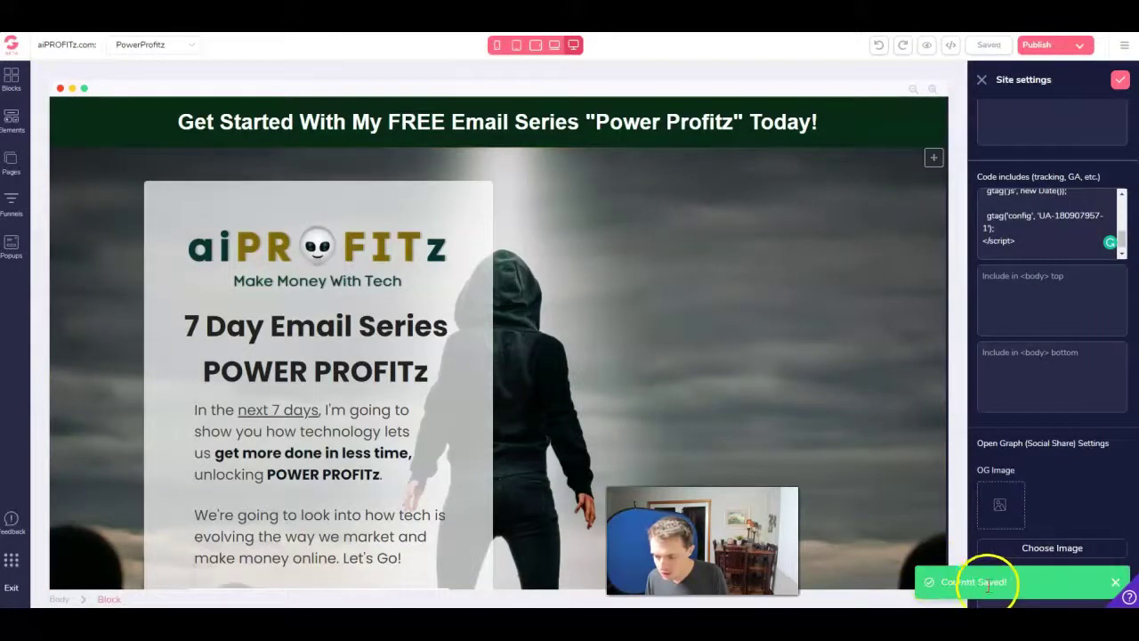
pyautogui.click(982, 81)
pyautogui.click(1036, 44)
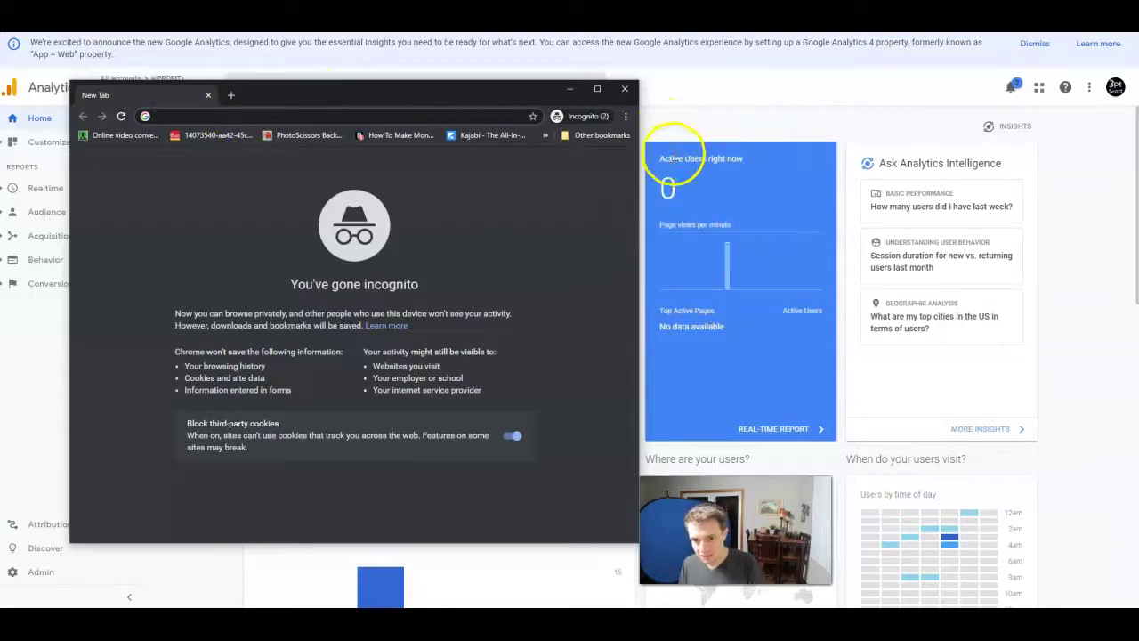
# Step: Load aiprofitz.com in the incognito window and check Analytics Home for 1 active user
pyautogui.click(174, 111)
pyautogui.write('aiprofitz.com')
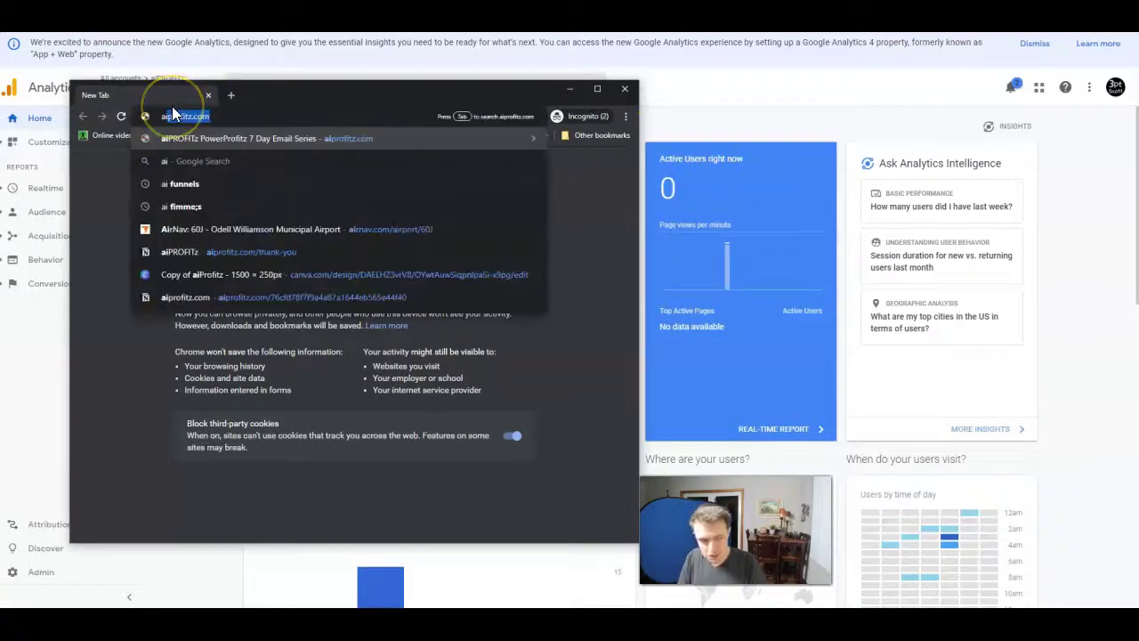
pyautogui.press('Return')
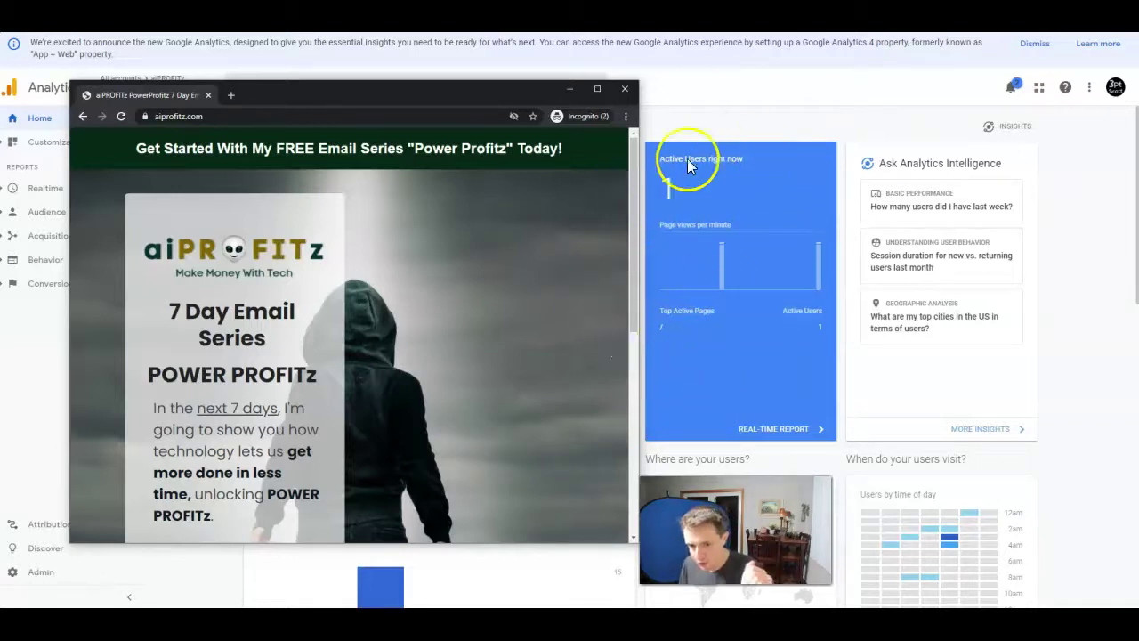
pyautogui.scroll(-10, 461, 303)
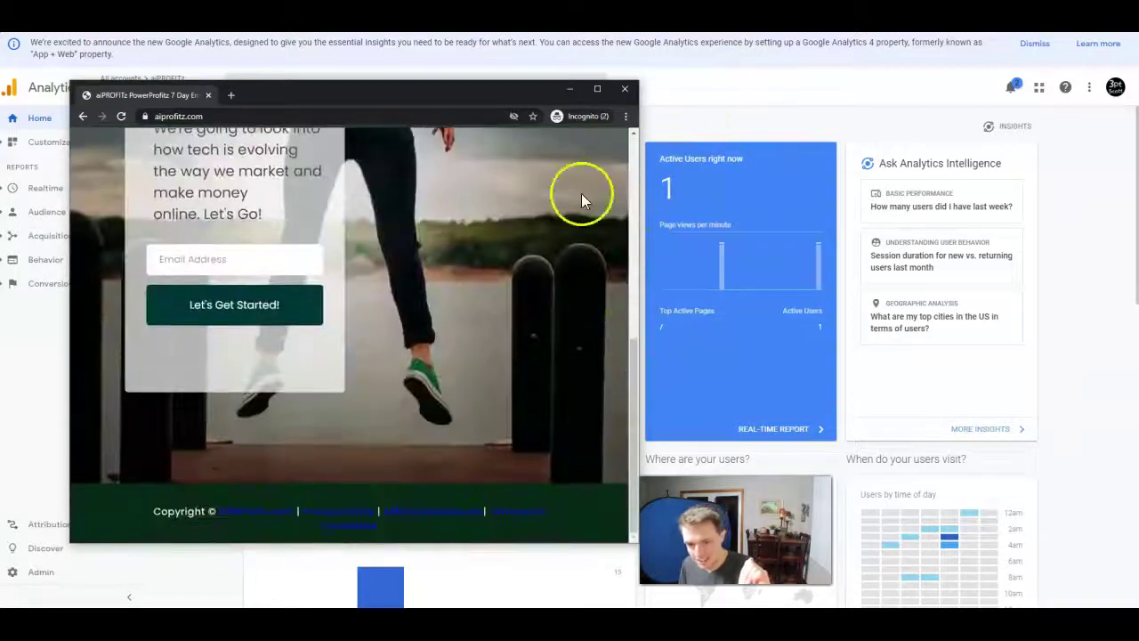
pyautogui.scroll(10, 412, 347)
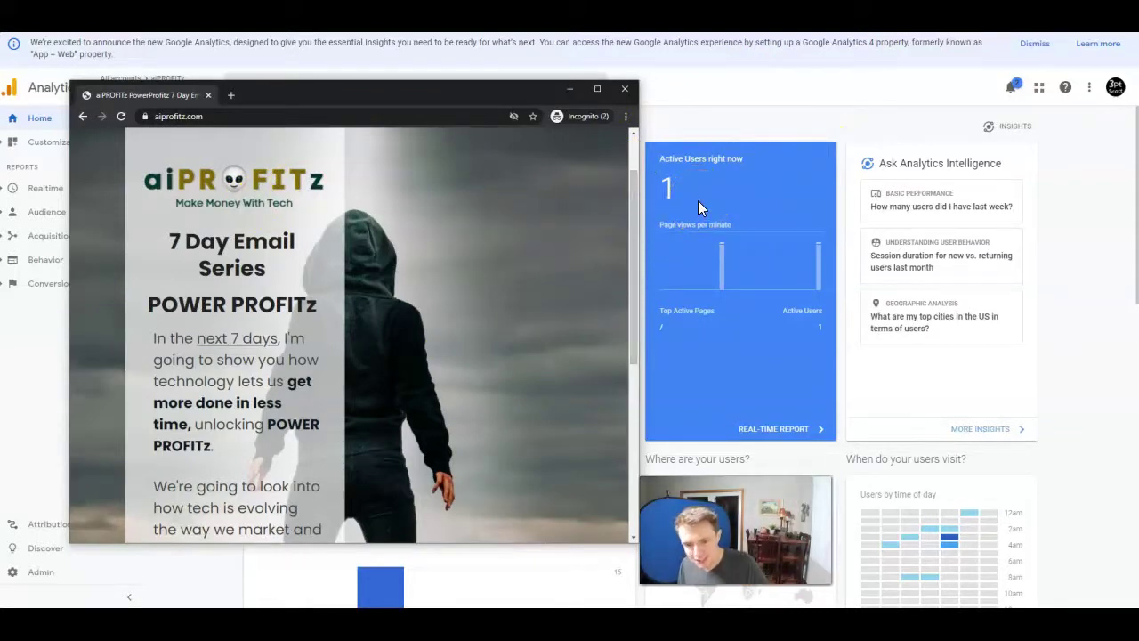
pyautogui.scroll(-5, 317, 338)
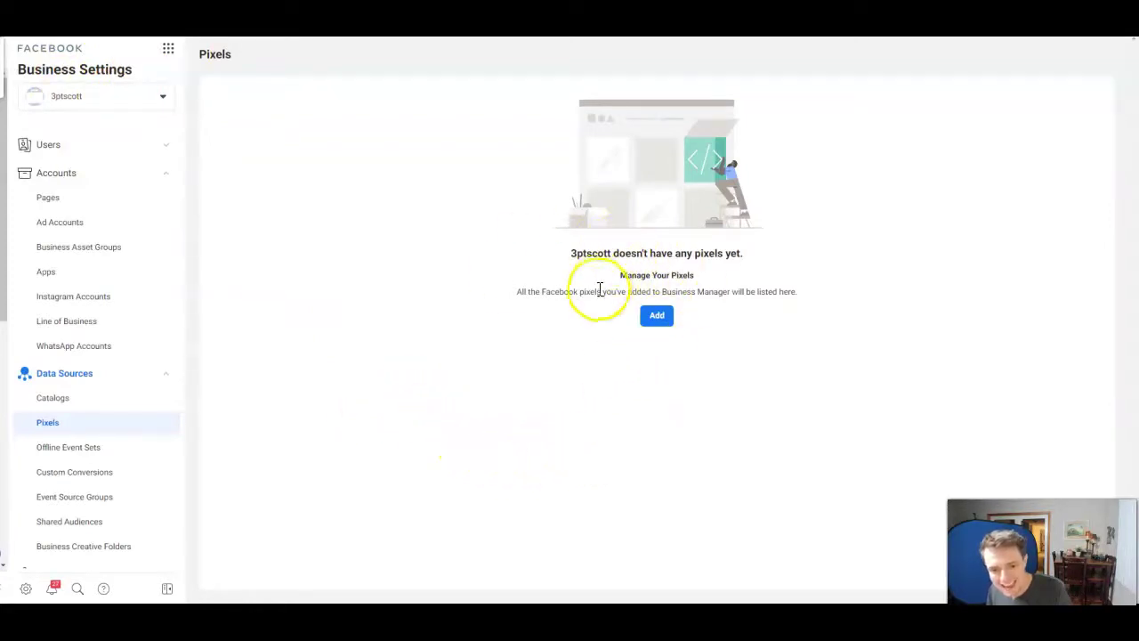
pyautogui.click(661, 319)
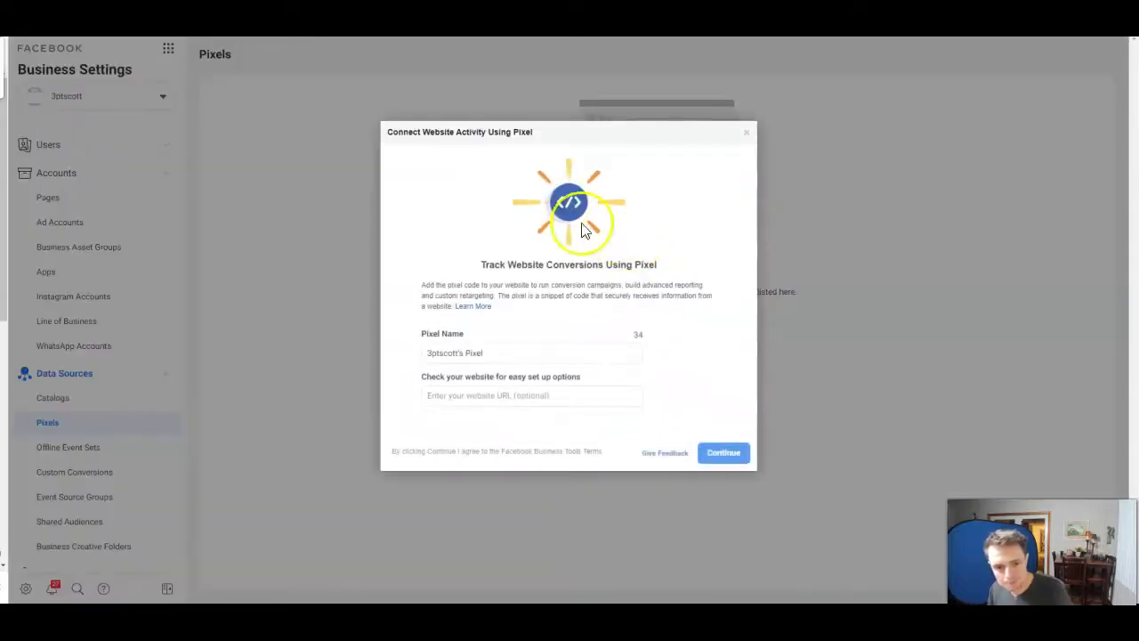
pyautogui.write('aiProfitz.com')
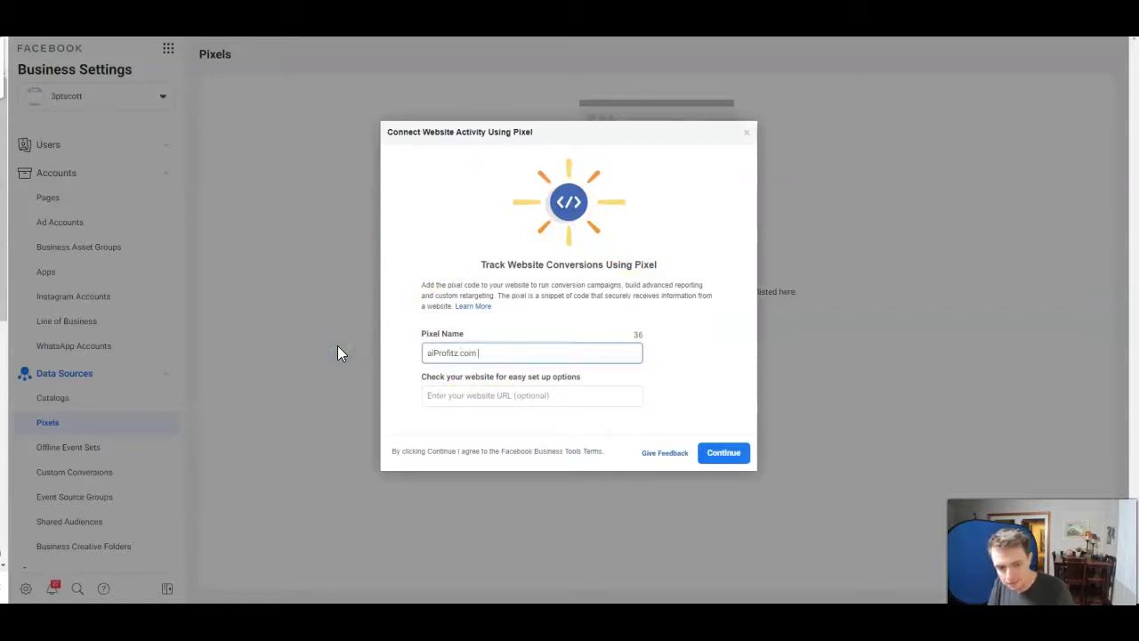
pyautogui.press('BackSpace')
pyautogui.press('BackSpace')
pyautogui.write('PowerProf')
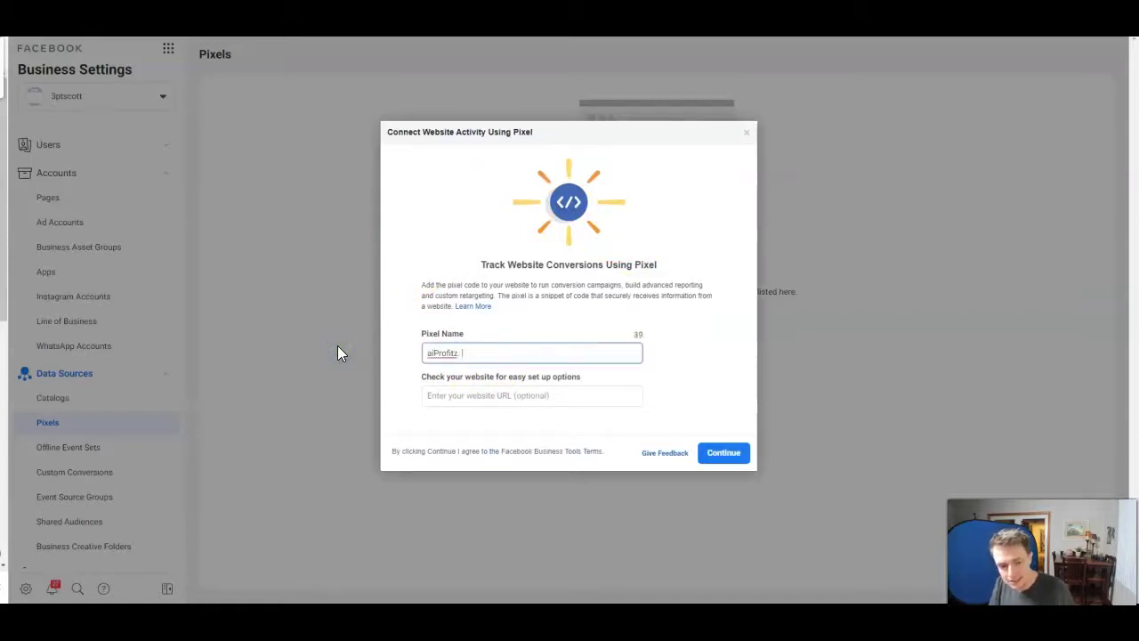
pyautogui.write('itz')
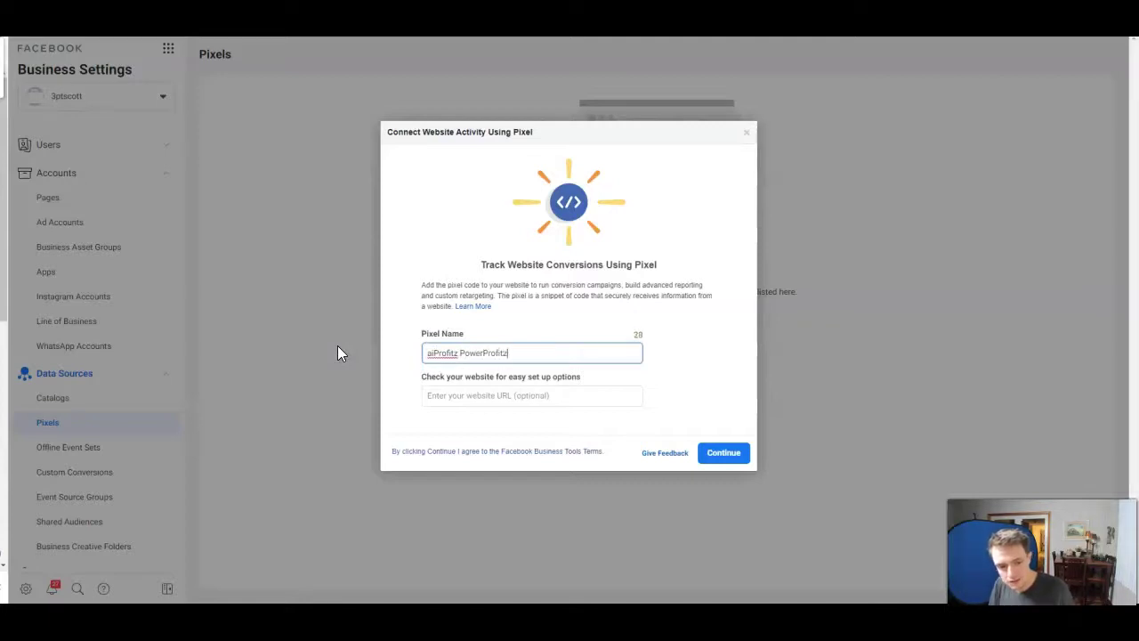
pyautogui.click(459, 397)
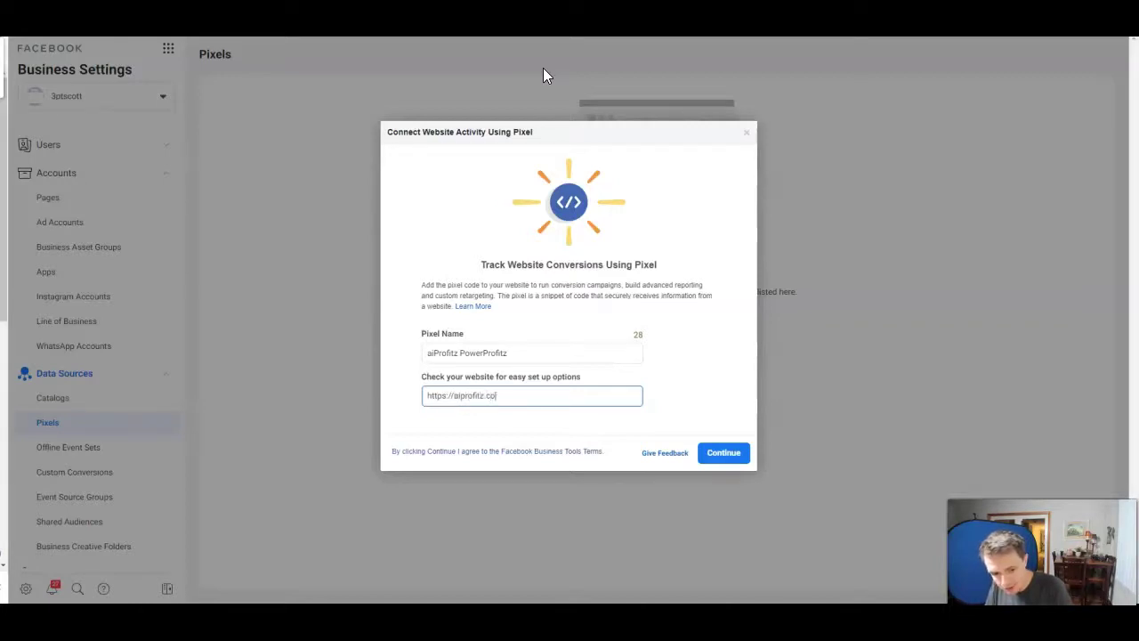
pyautogui.click(731, 454)
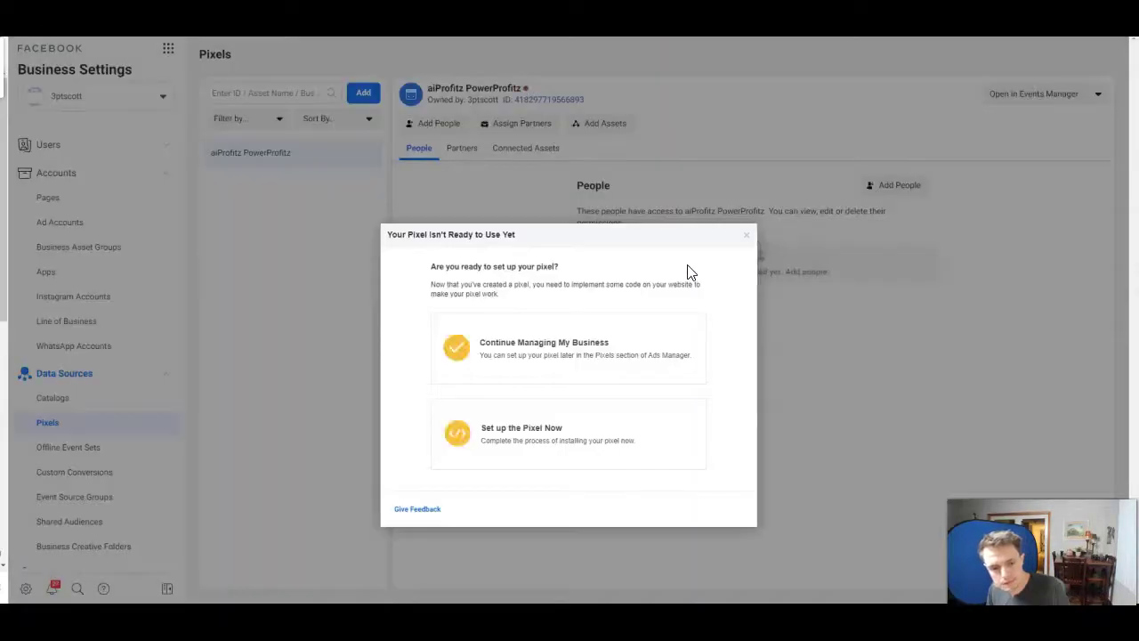
# Step: Choose to set up the pixel now with manual installation and copy its base code
pyautogui.click(531, 452)
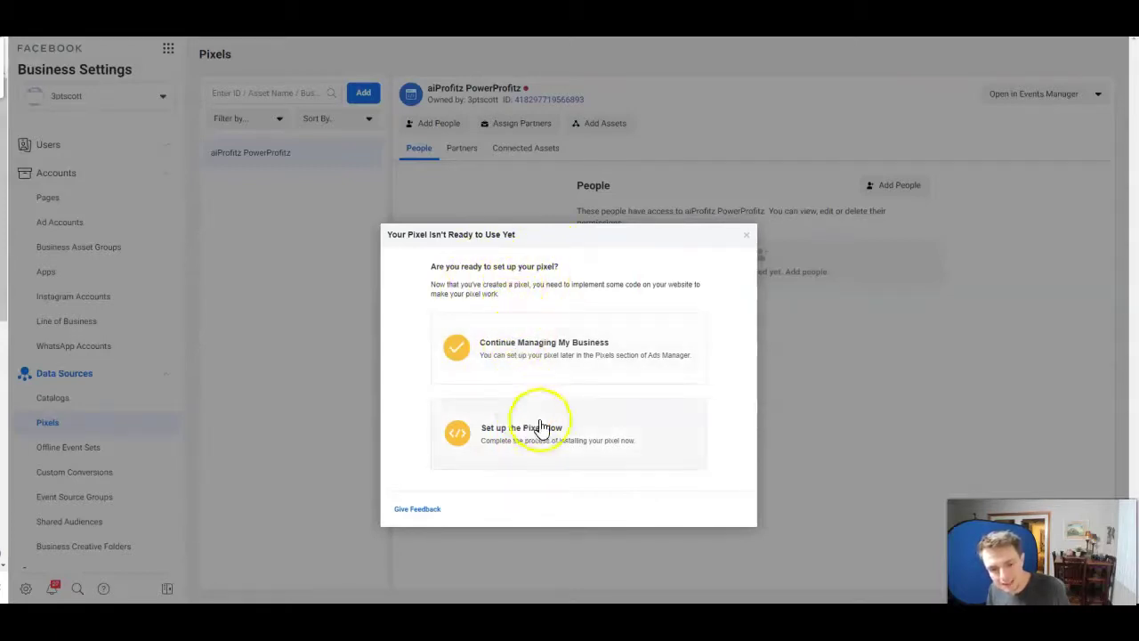
pyautogui.click(545, 447)
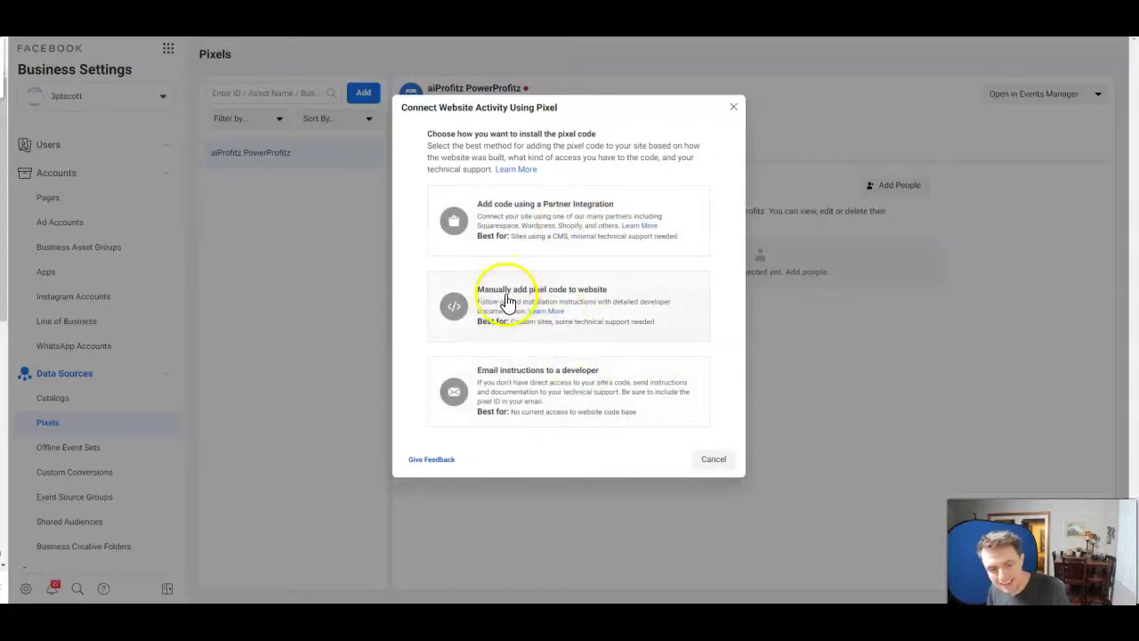
pyautogui.click(507, 303)
pyautogui.scroll(-2, 534, 293)
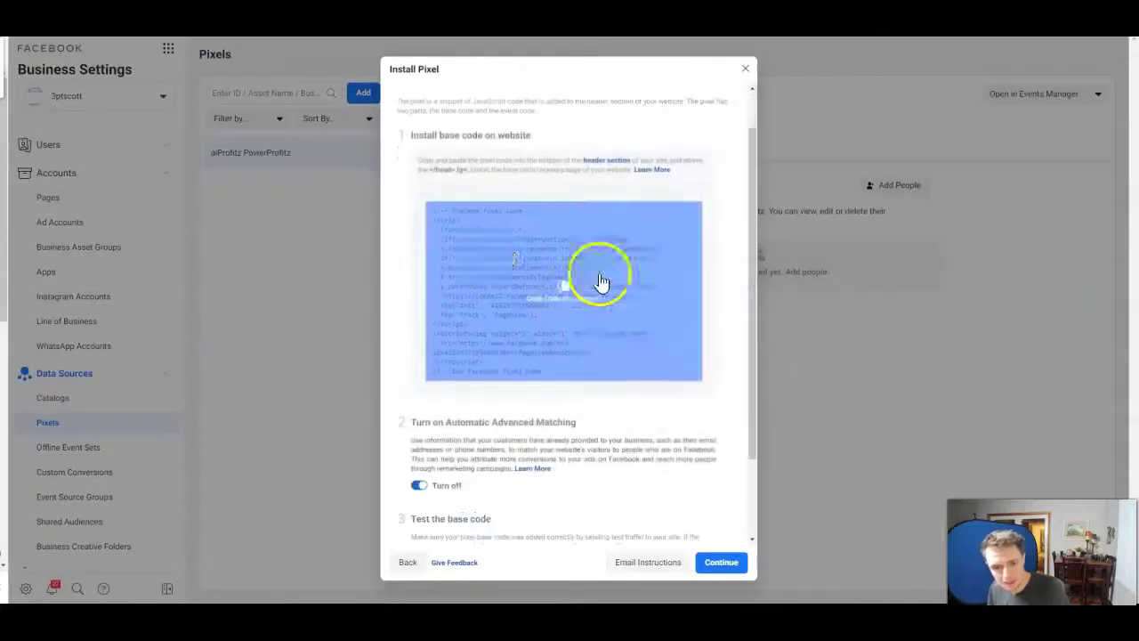
pyautogui.click(517, 258)
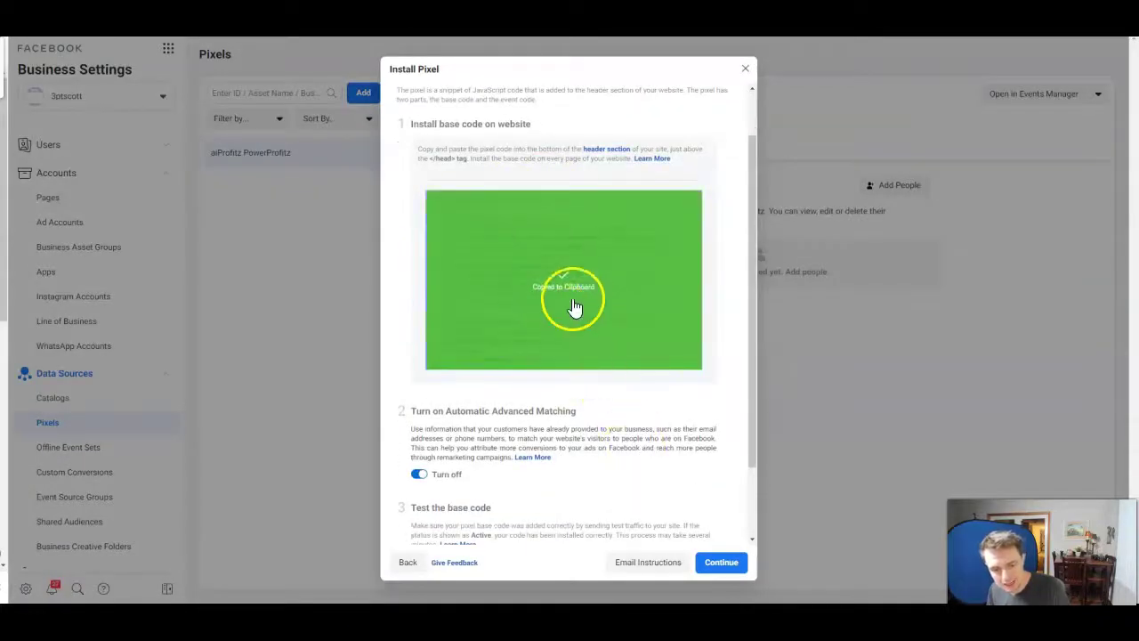
pyautogui.scroll(-2, 570, 312)
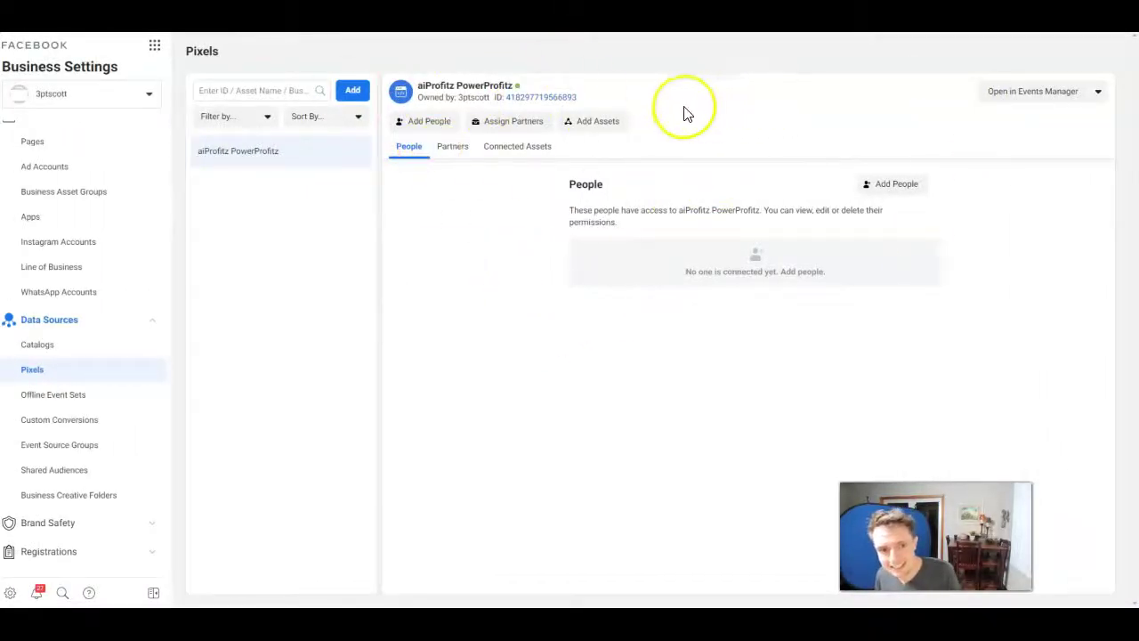
# Step: Open the aiProfitz PowerProfitz pixel in Events Manager
pyautogui.click(1012, 98)
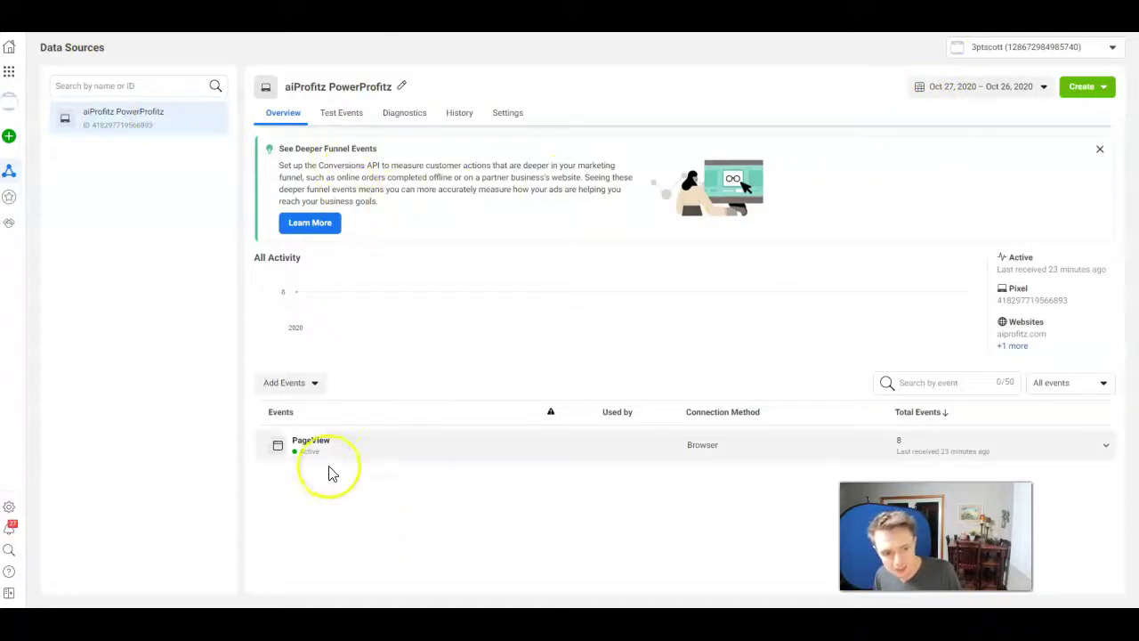
# Step: Under Add Events > From a New Website, choose manual installation and copy the pixel code
pyautogui.click(310, 385)
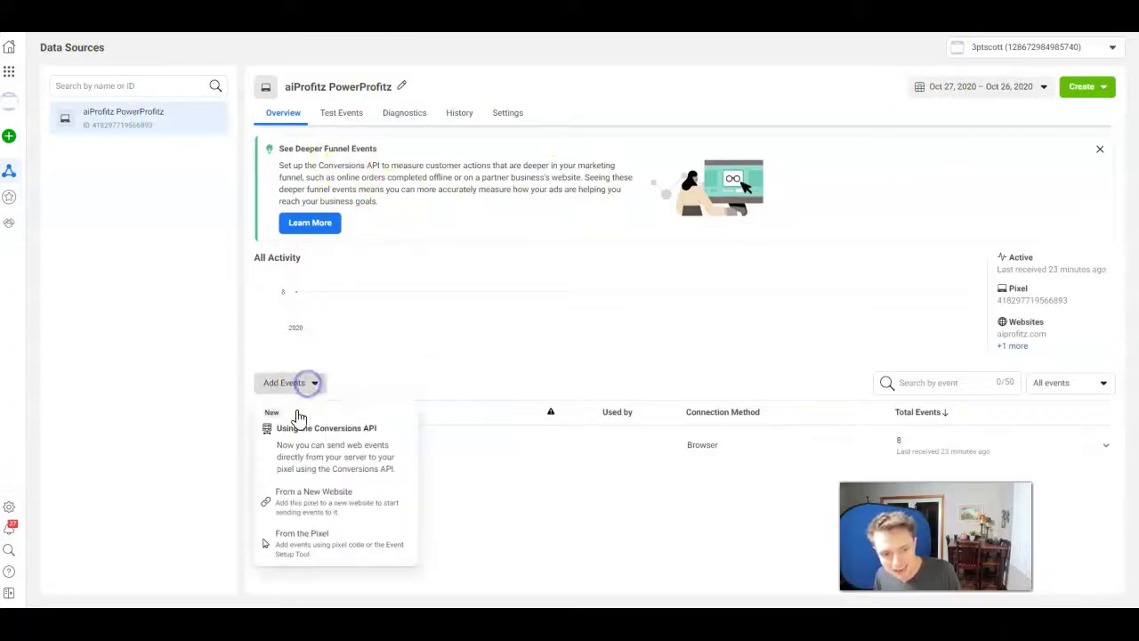
pyautogui.click(314, 504)
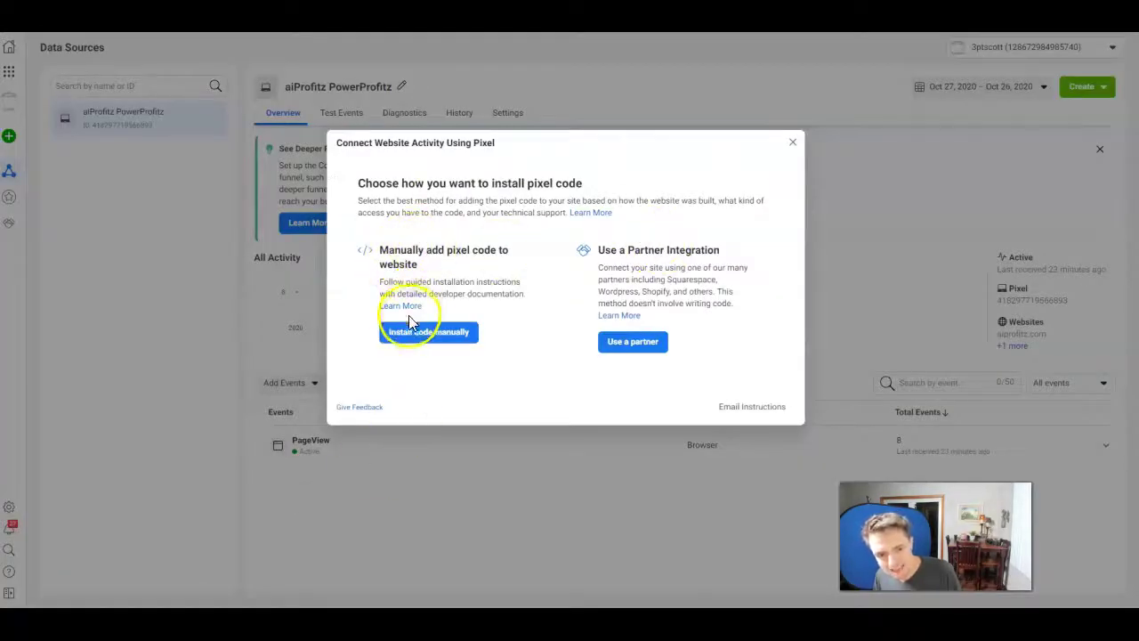
pyautogui.click(425, 342)
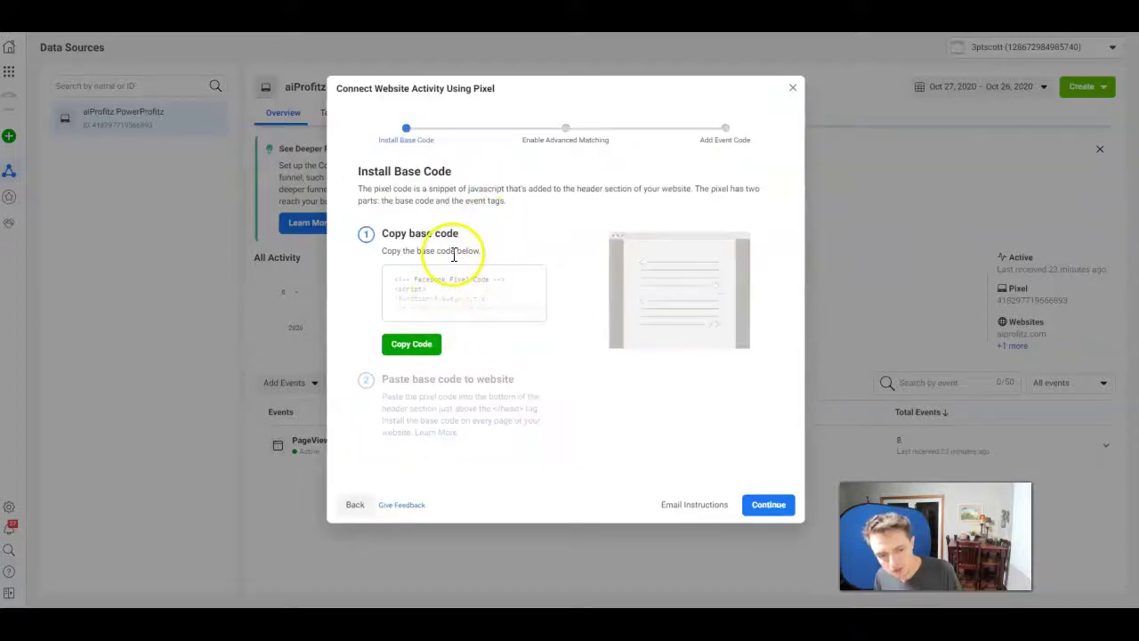
pyautogui.click(418, 347)
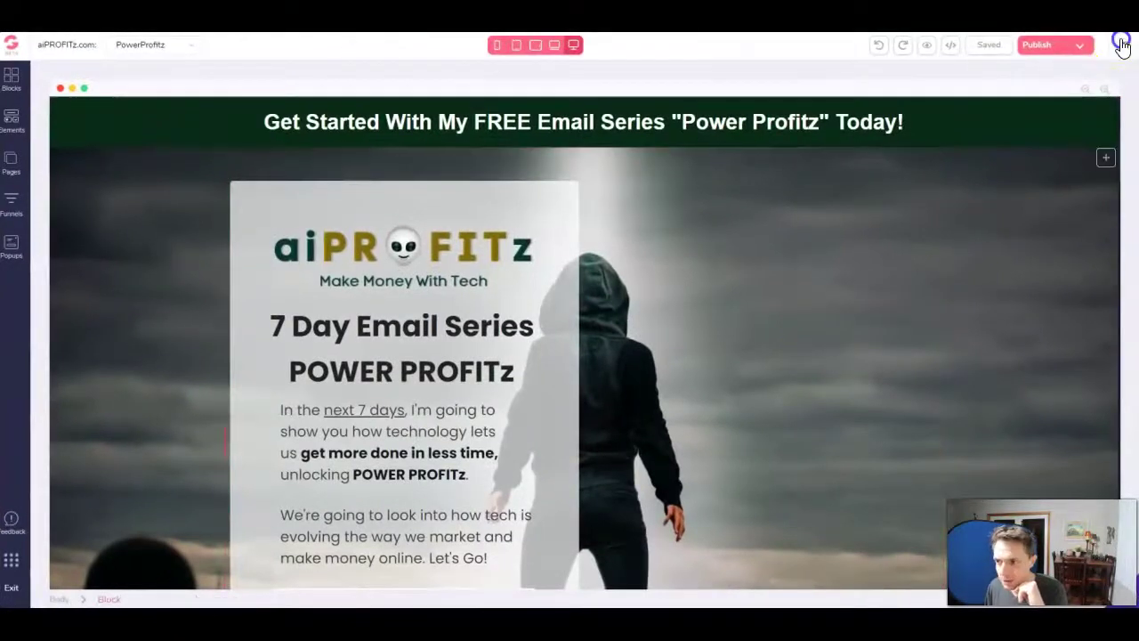
# Step: Paste the Facebook pixel code on a new line after the Analytics script in the head includes
pyautogui.click(1122, 45)
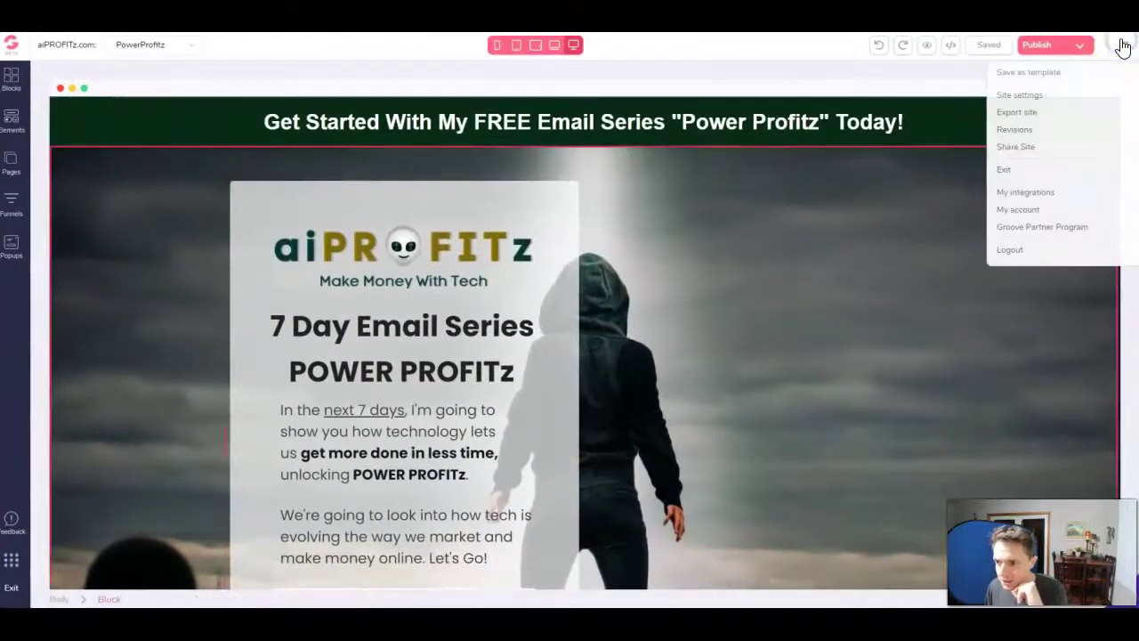
pyautogui.click(1016, 95)
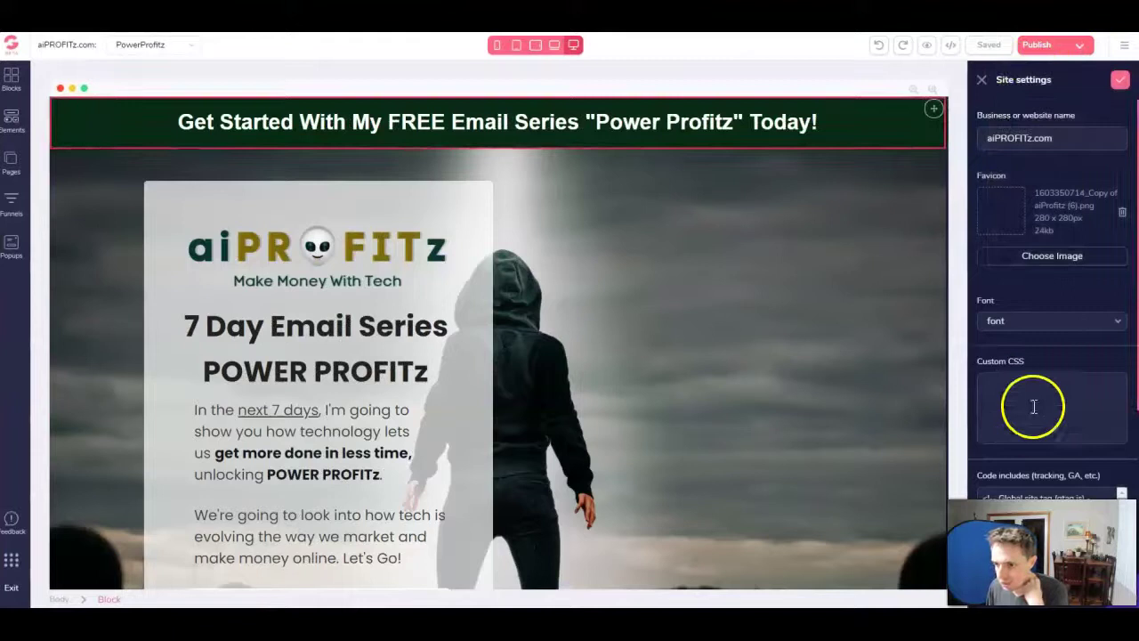
pyautogui.scroll(-3, 1034, 407)
pyautogui.scroll(-3, 1066, 278)
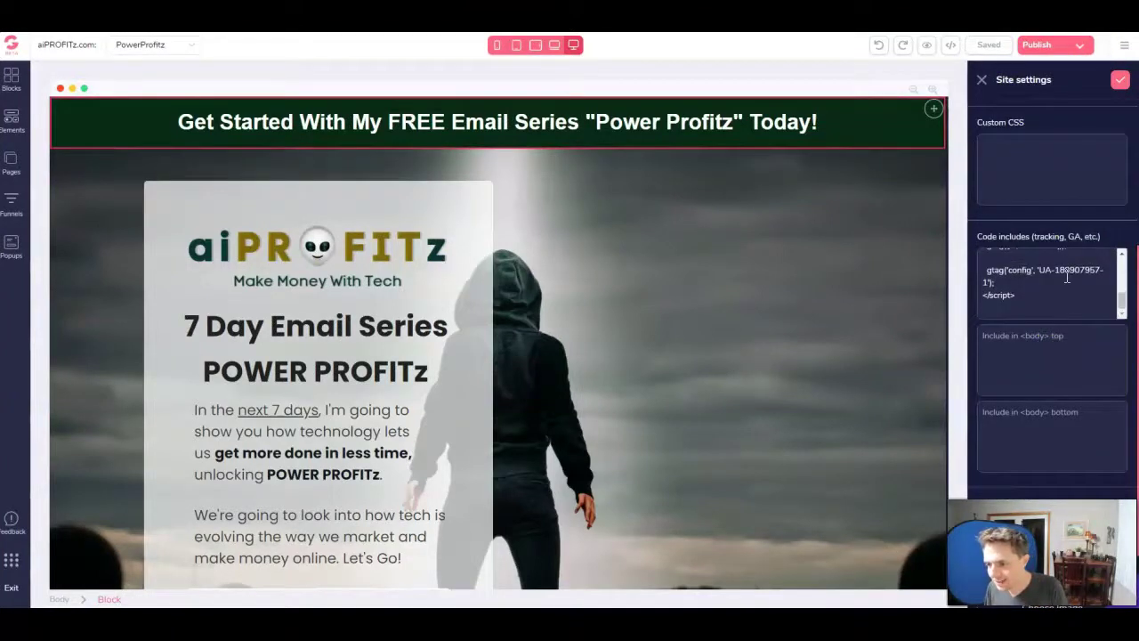
pyautogui.click(1025, 283)
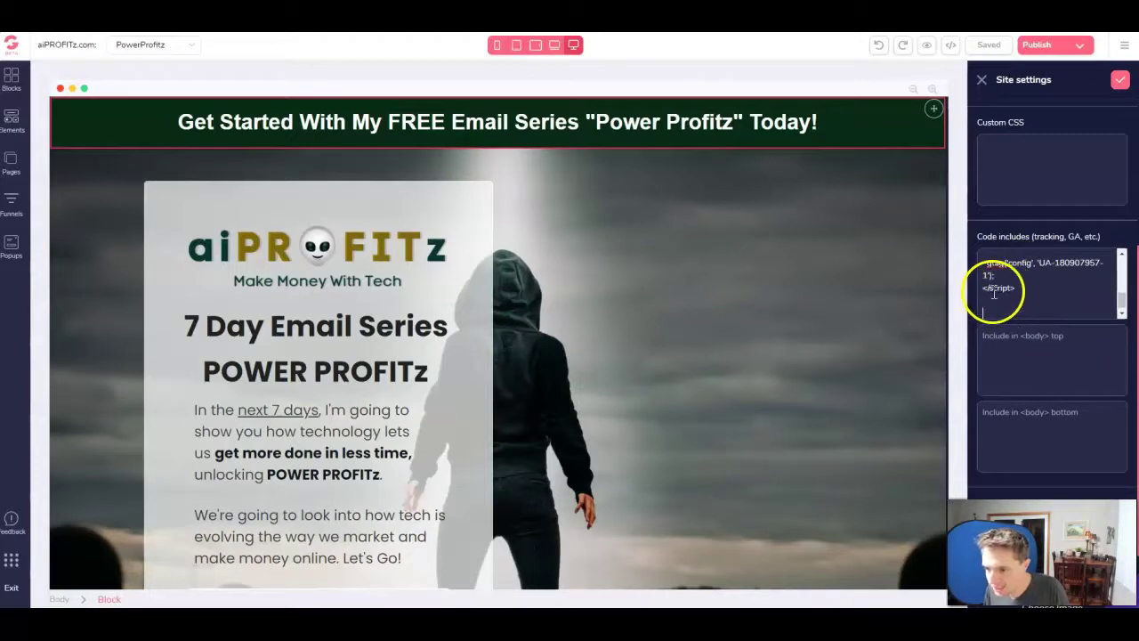
pyautogui.press('Return')
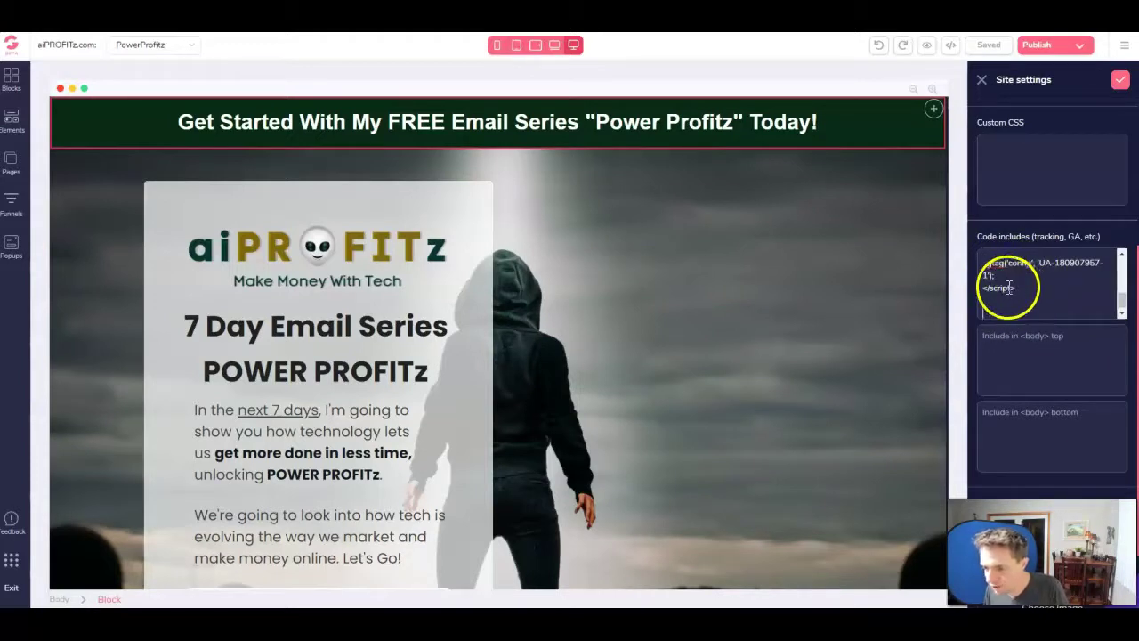
pyautogui.hotkey('ctrl', 'v')
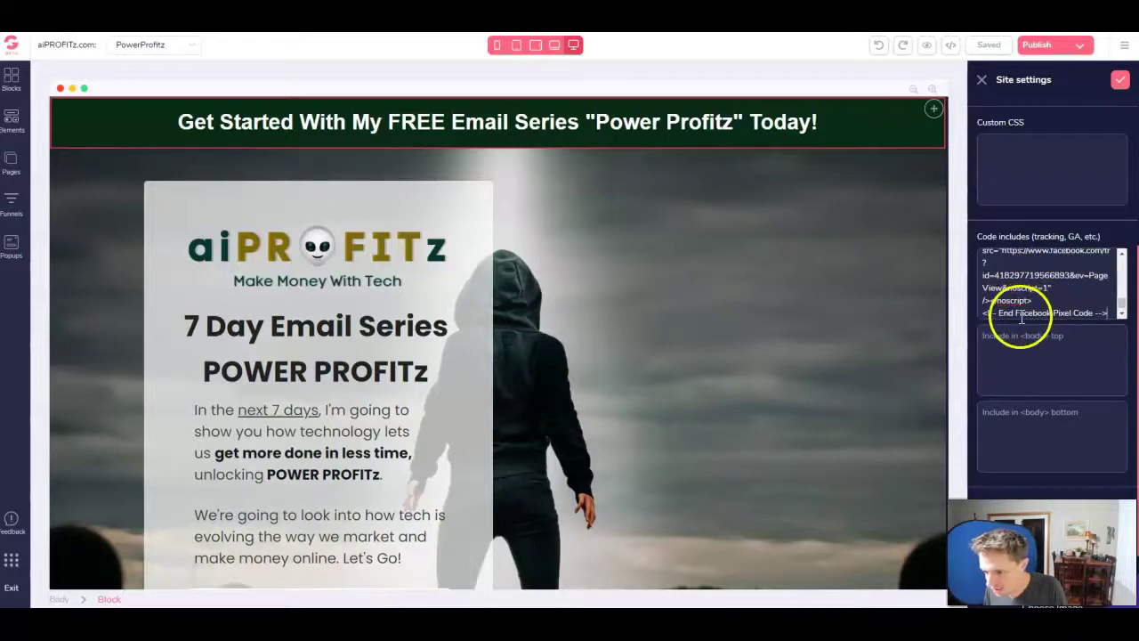
# Step: Save and close Site settings, then publish the aiPROFITz page
pyautogui.scroll(-1, 1039, 312)
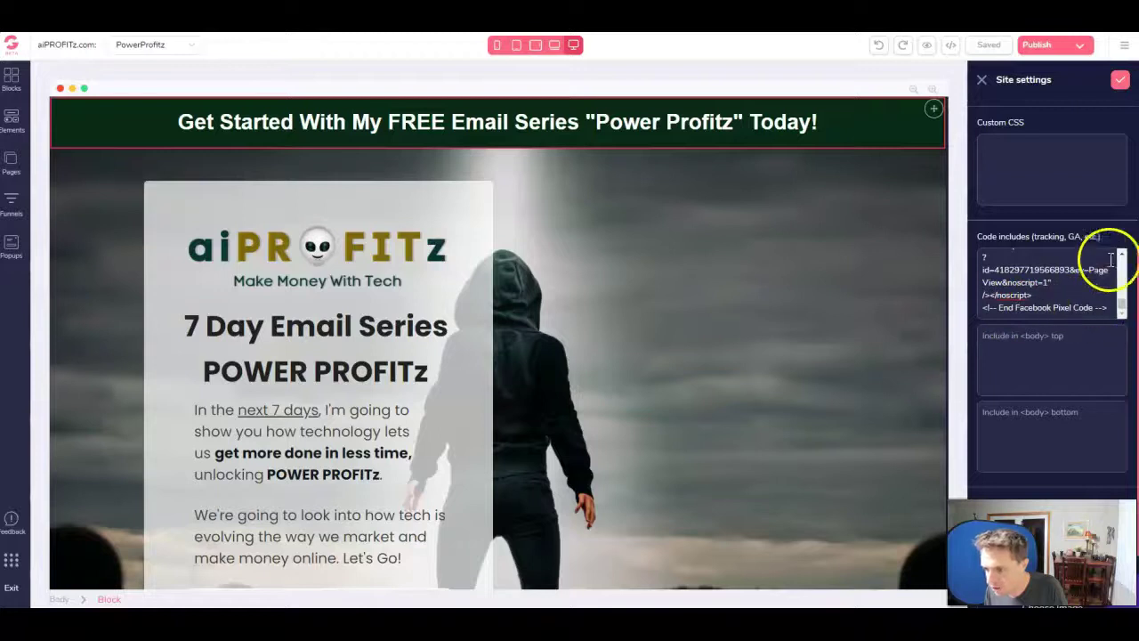
pyautogui.click(1119, 82)
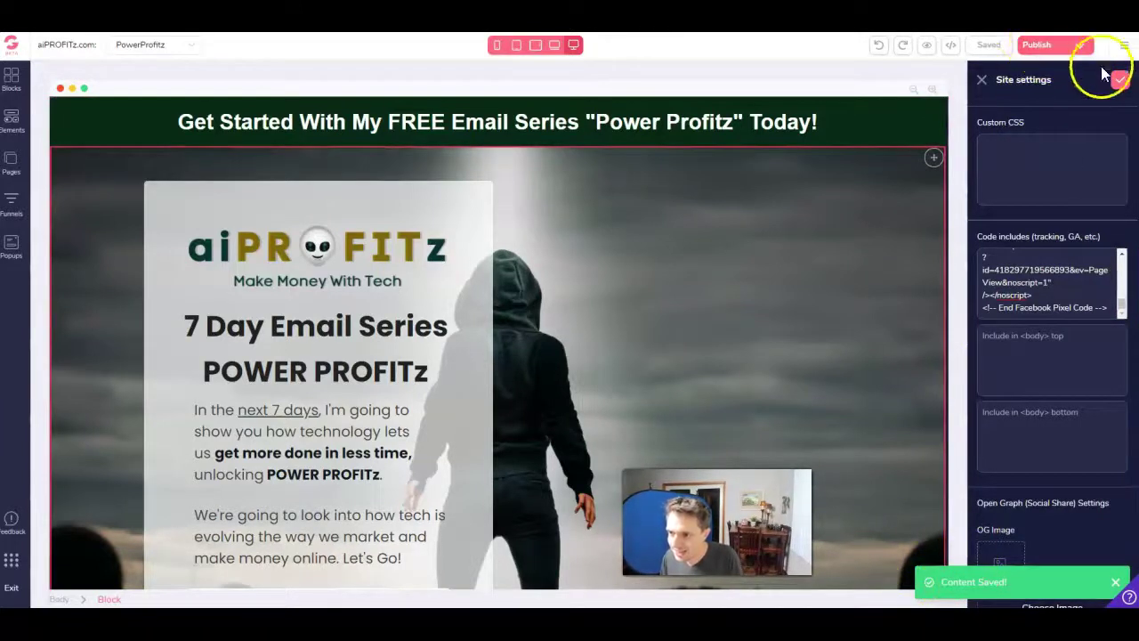
pyautogui.click(982, 79)
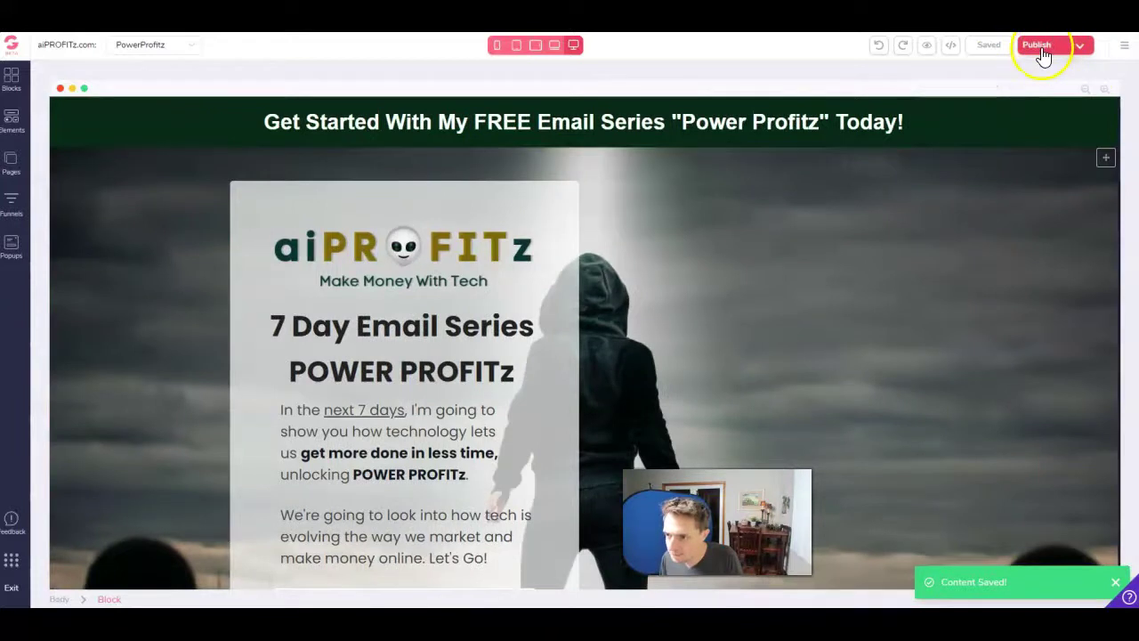
pyautogui.click(1039, 46)
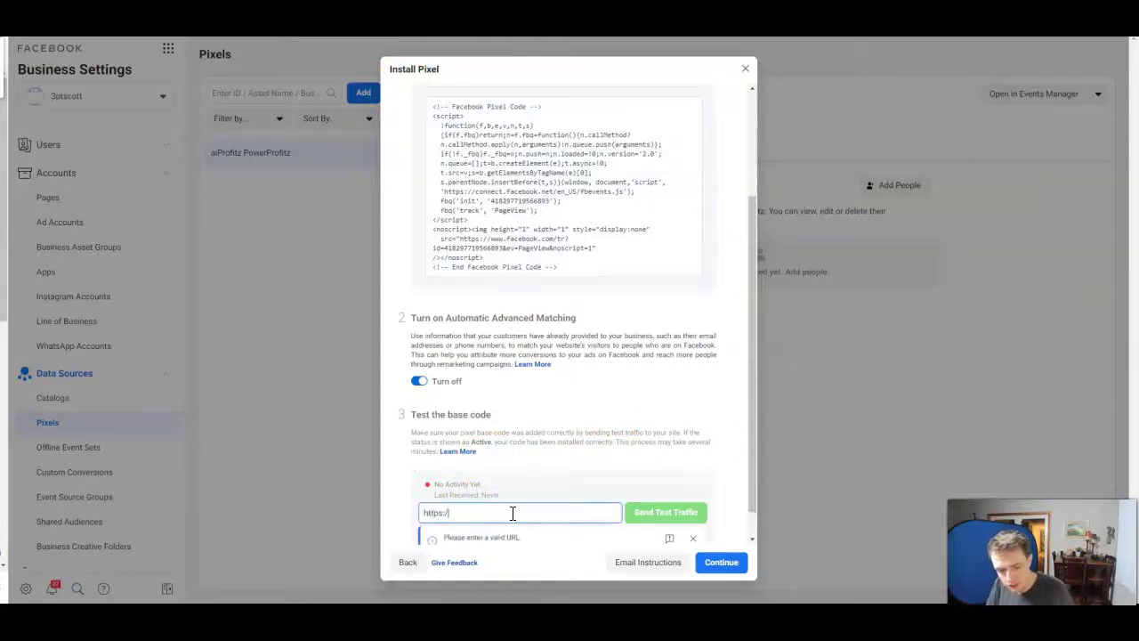
pyautogui.write('z.com')
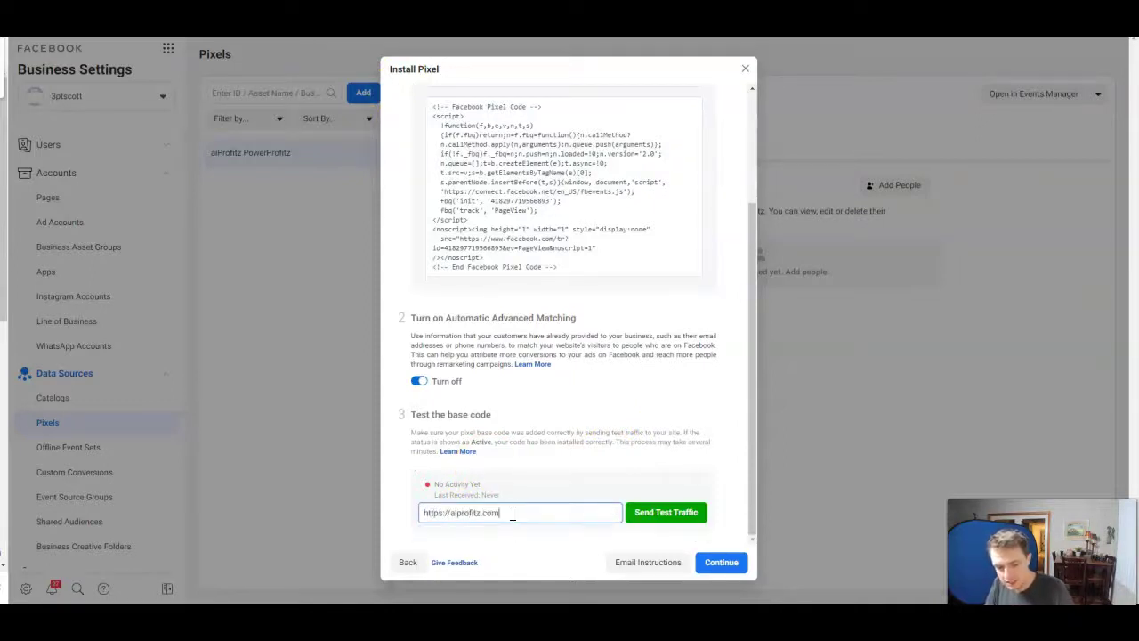
pyautogui.click(659, 512)
pyautogui.click(624, 372)
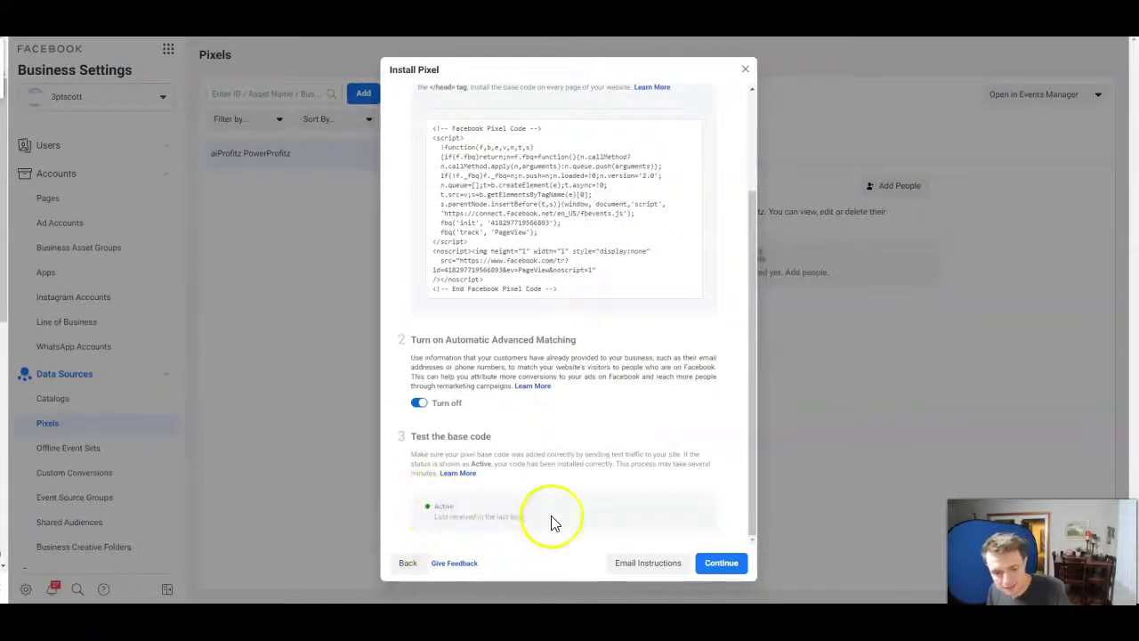
pyautogui.click(727, 562)
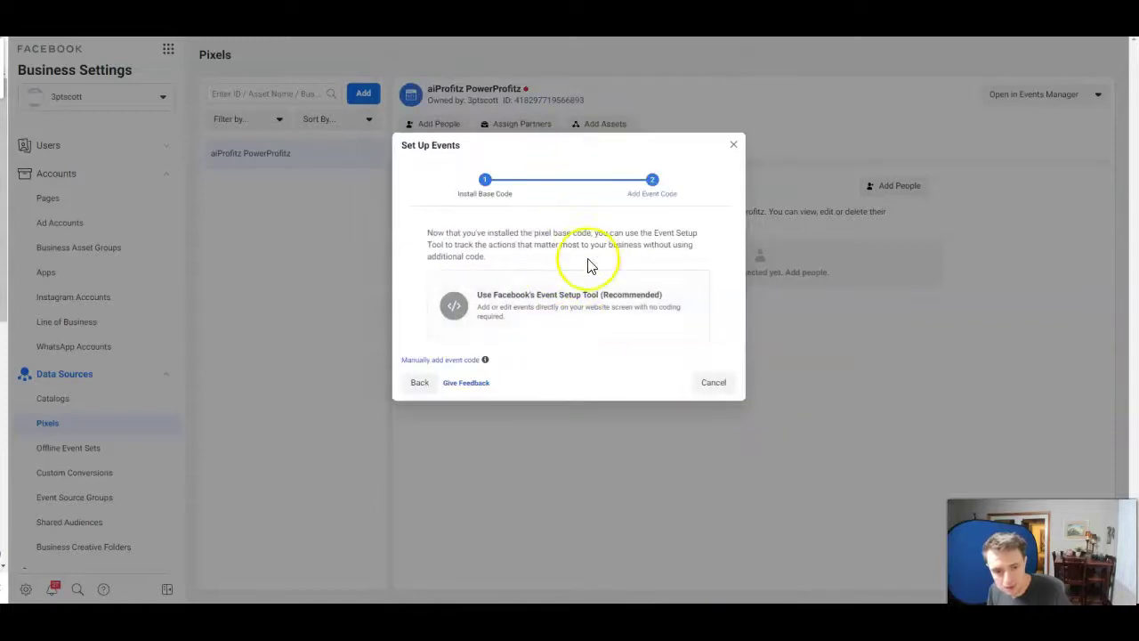
# Step: Launch Facebook's Event Setup Tool on the aiprofitz.com website
pyautogui.click(531, 327)
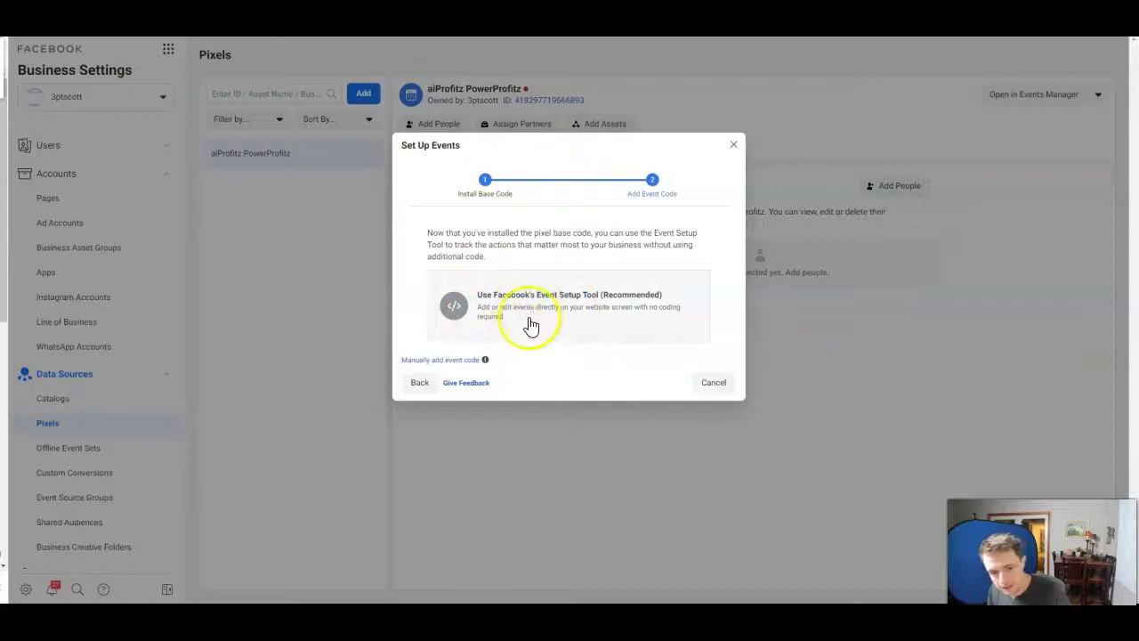
pyautogui.click(593, 213)
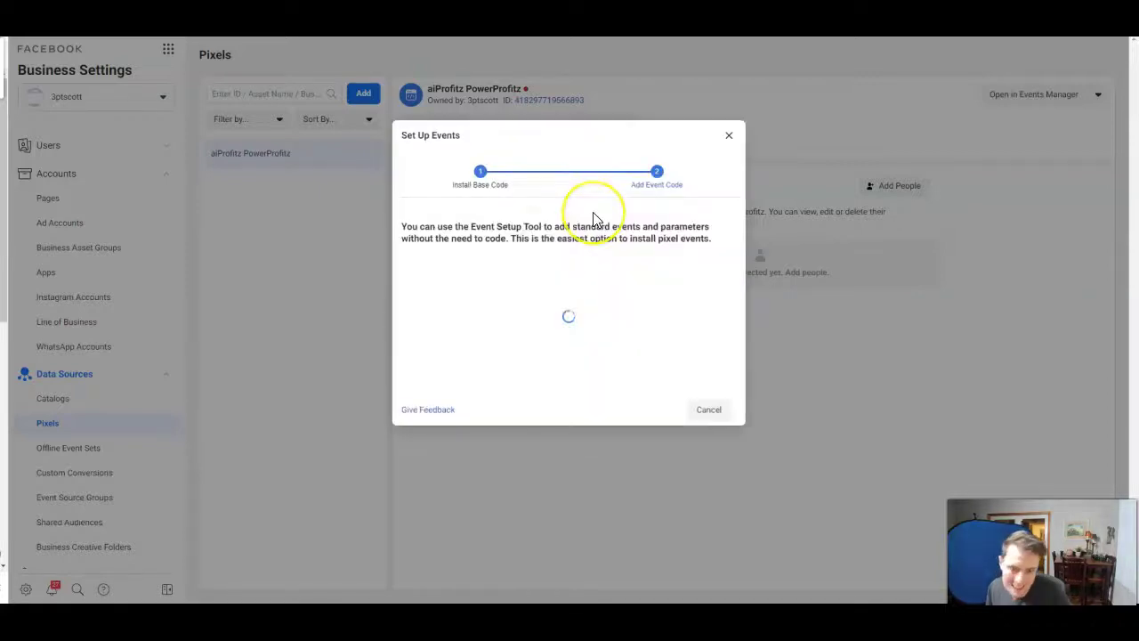
pyautogui.click(487, 307)
pyautogui.click(481, 277)
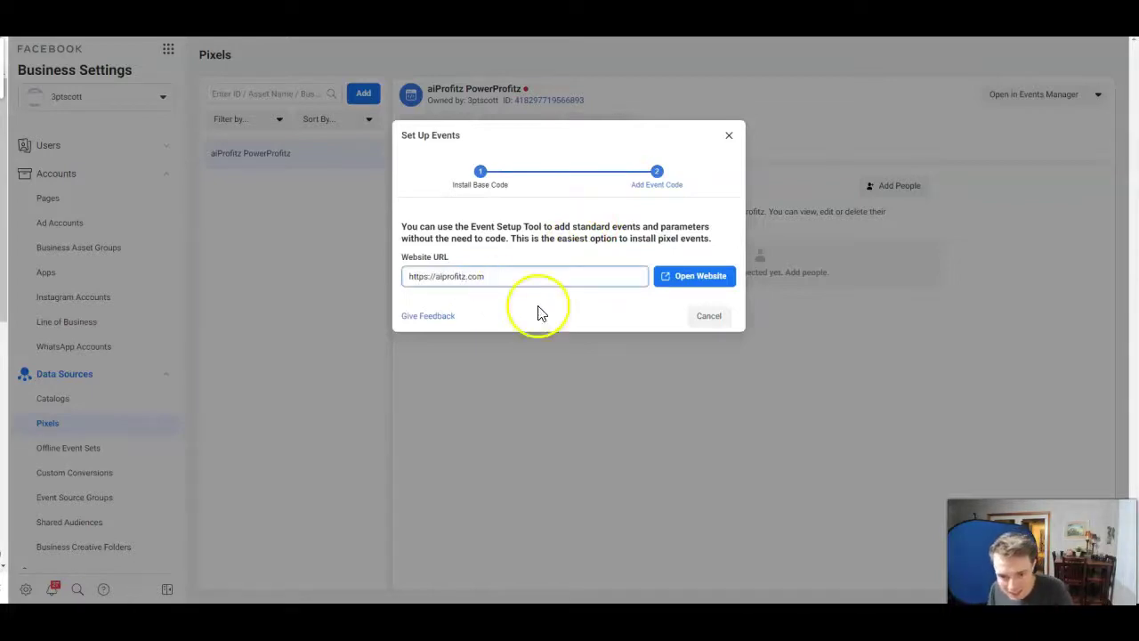
pyautogui.click(679, 285)
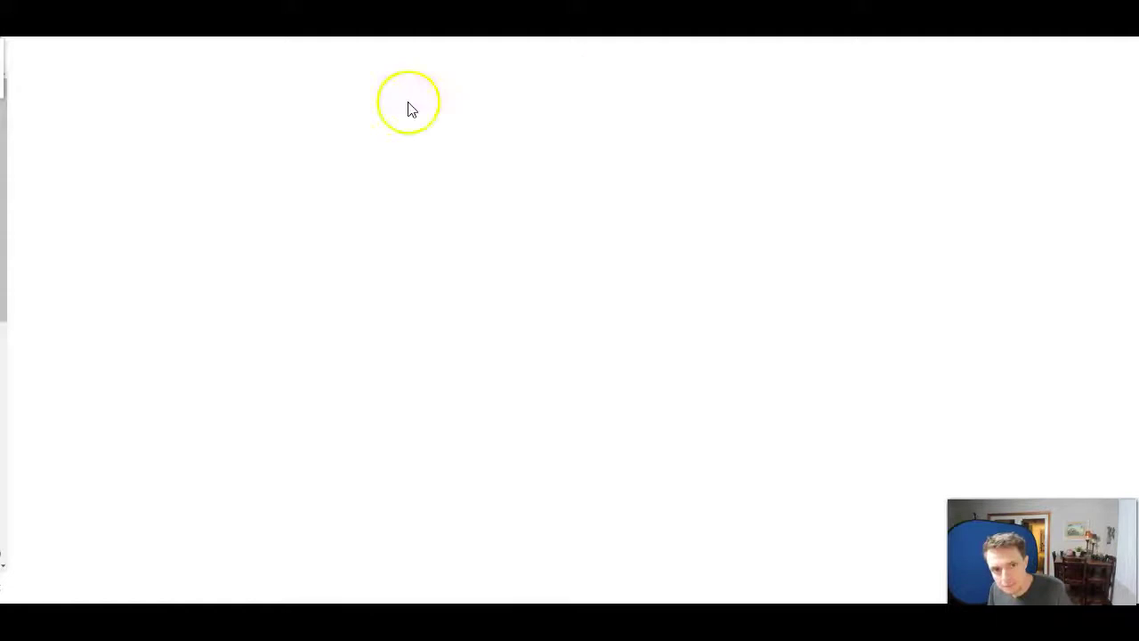
# Step: Track the Let's Get Started button as a Complete Registration event
pyautogui.scroll(-3, 499, 321)
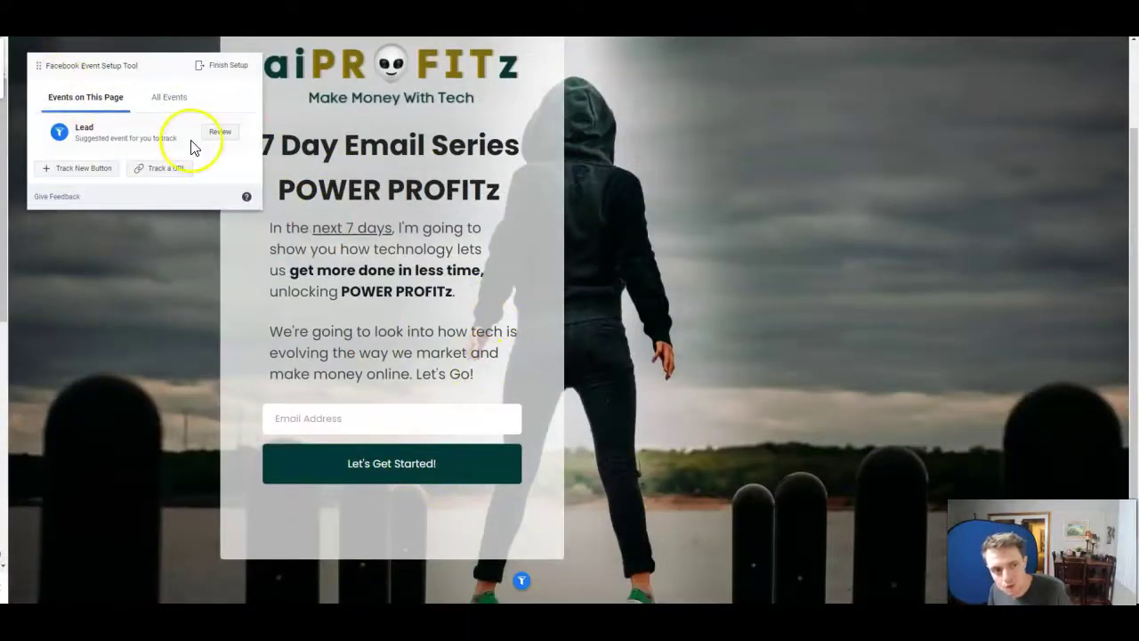
pyautogui.scroll(-2, 389, 278)
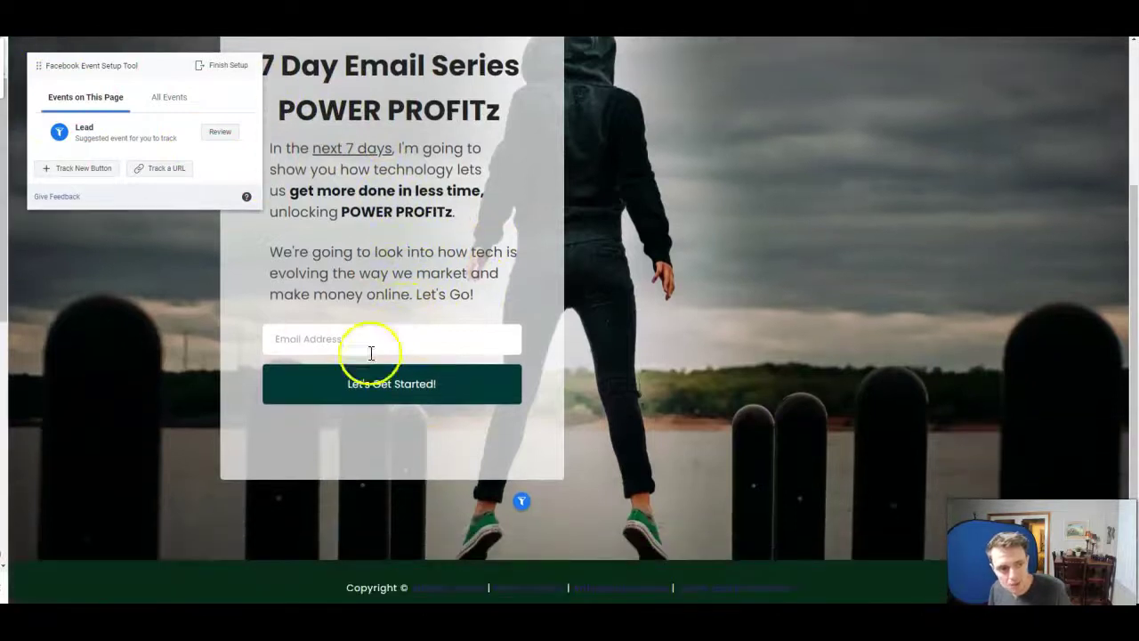
pyautogui.click(71, 170)
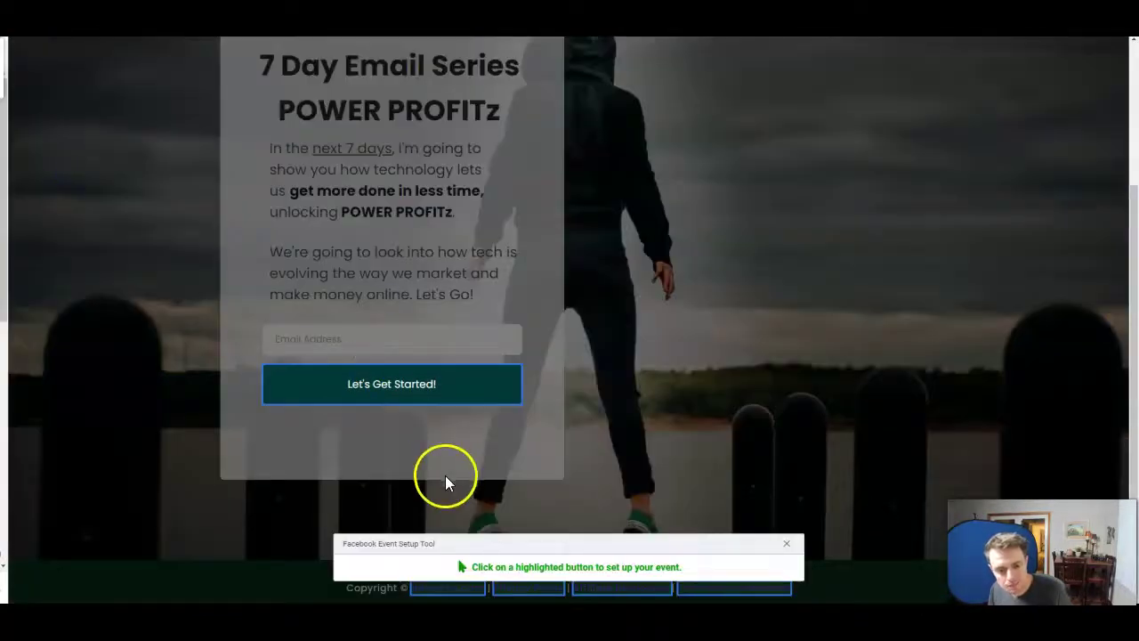
pyautogui.click(394, 394)
pyautogui.click(188, 101)
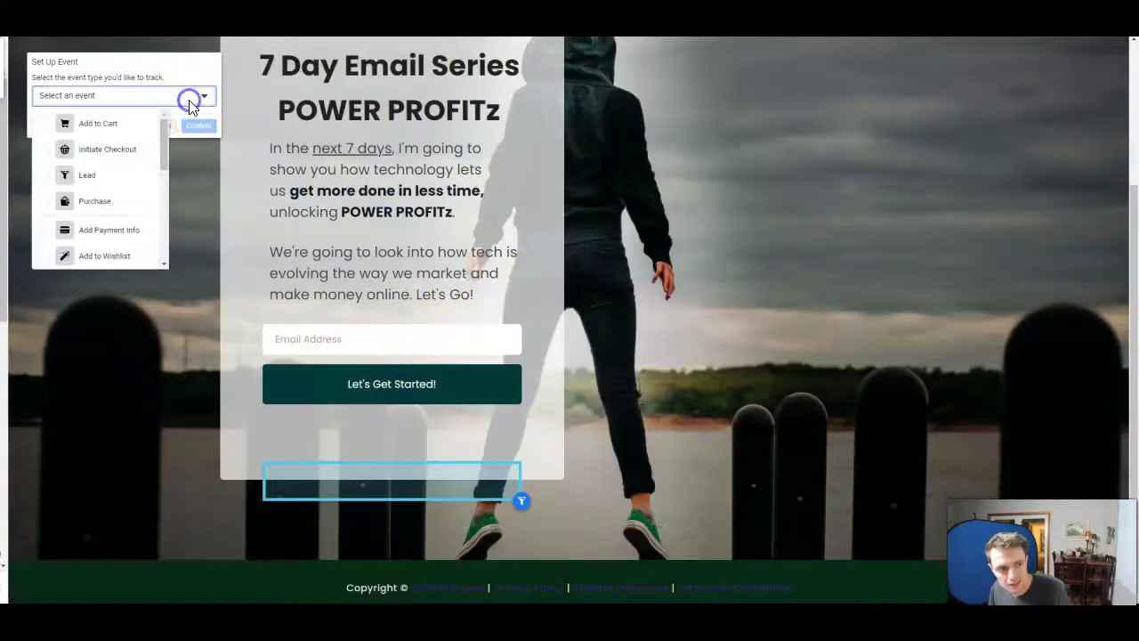
pyautogui.scroll(-3, 100, 225)
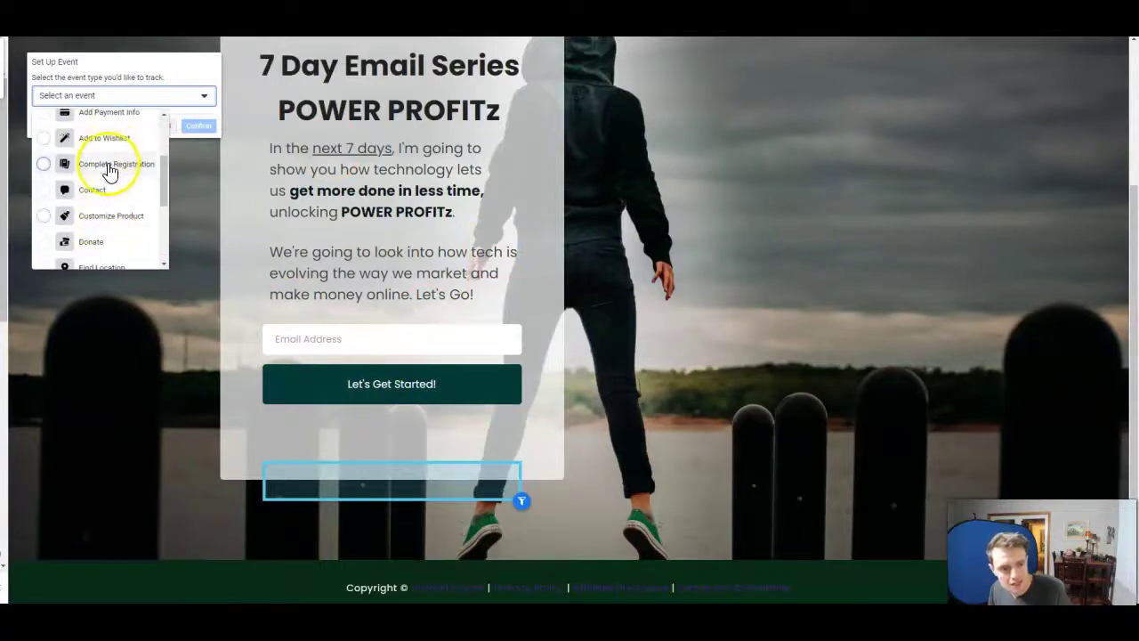
pyautogui.click(95, 168)
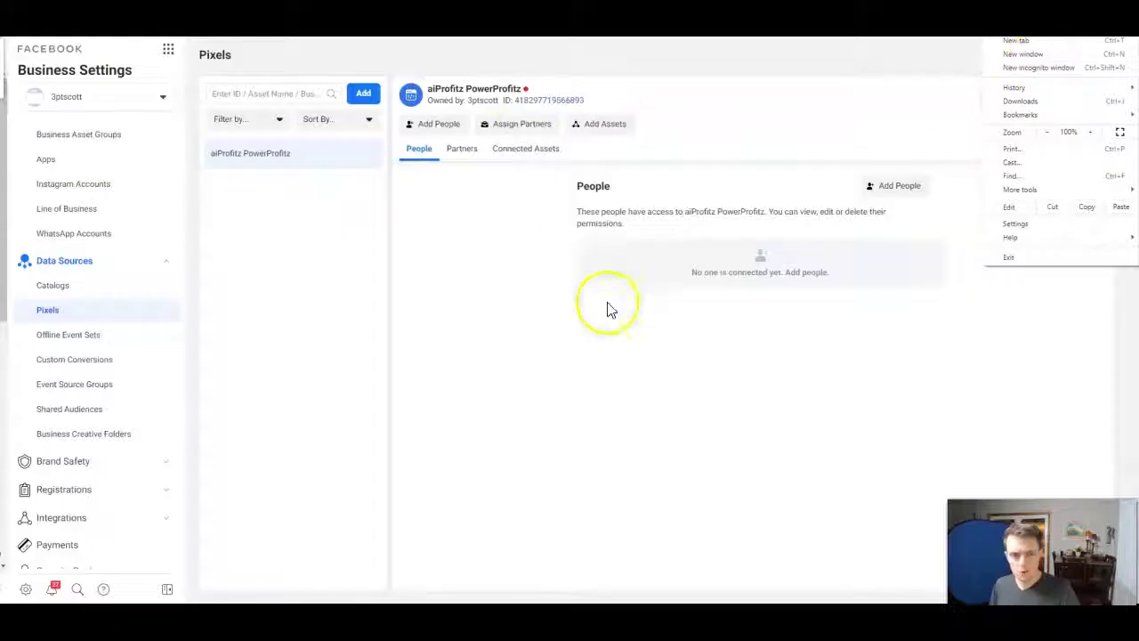
pyautogui.click(605, 307)
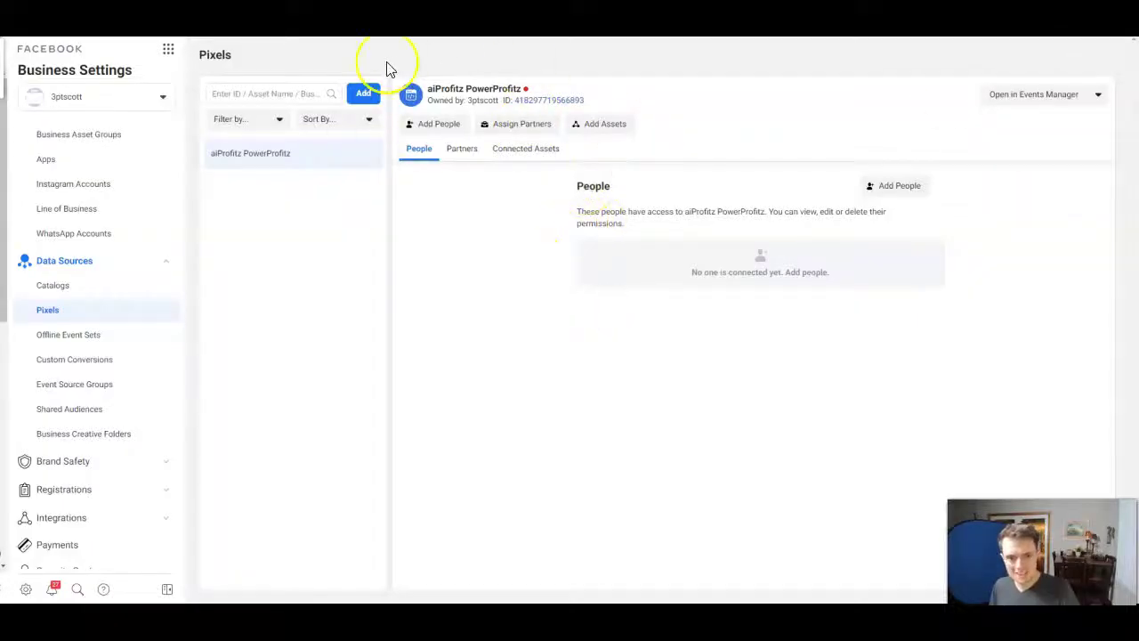
# Step: Visit aiprofitz.com in a new incognito window, then check the pixel's status indicator
pyautogui.moveTo(528, 96)
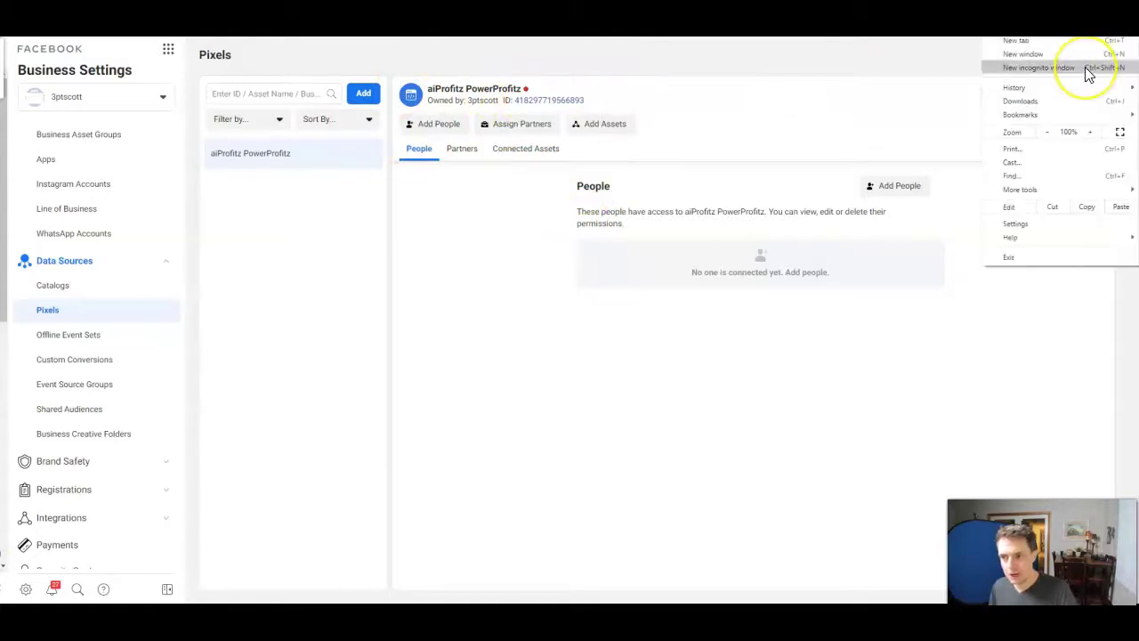
pyautogui.click(1085, 66)
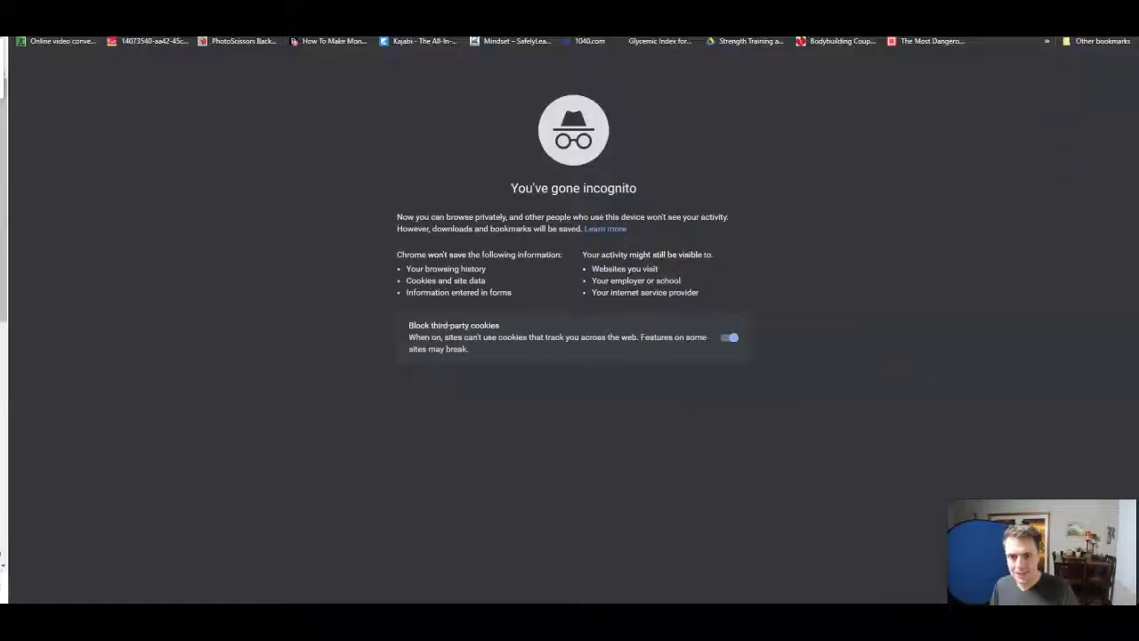
pyautogui.moveTo(692, 40); pyautogui.dragTo(692, 228)
pyautogui.write('aiprofitz.com')
pyautogui.press('Return')
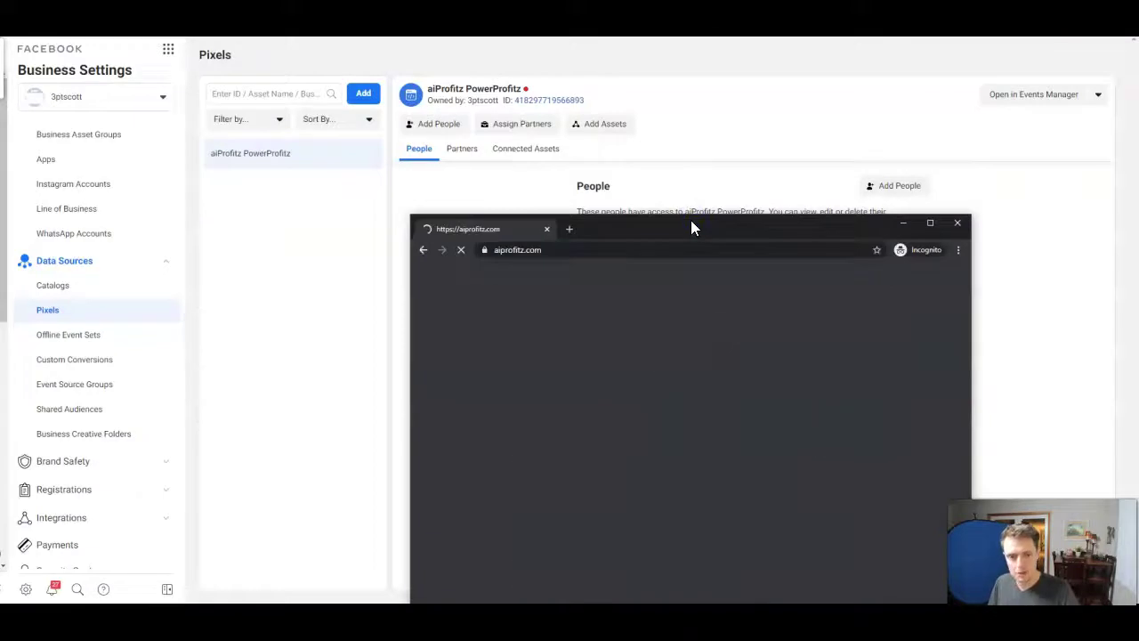
pyautogui.click(787, 421)
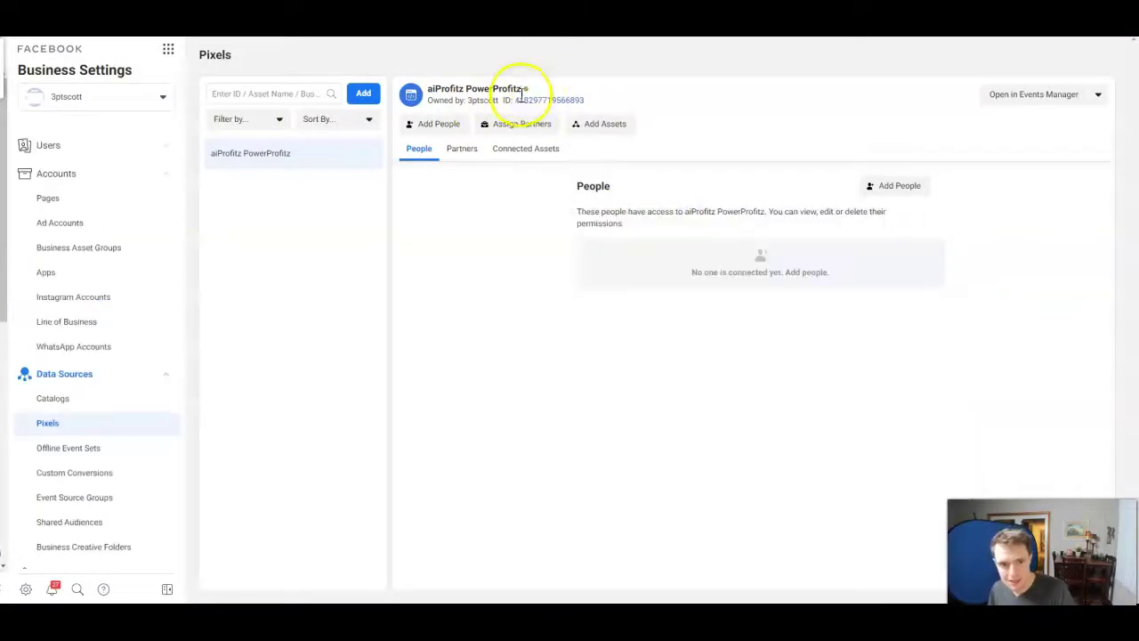
pyautogui.moveTo(526, 93)
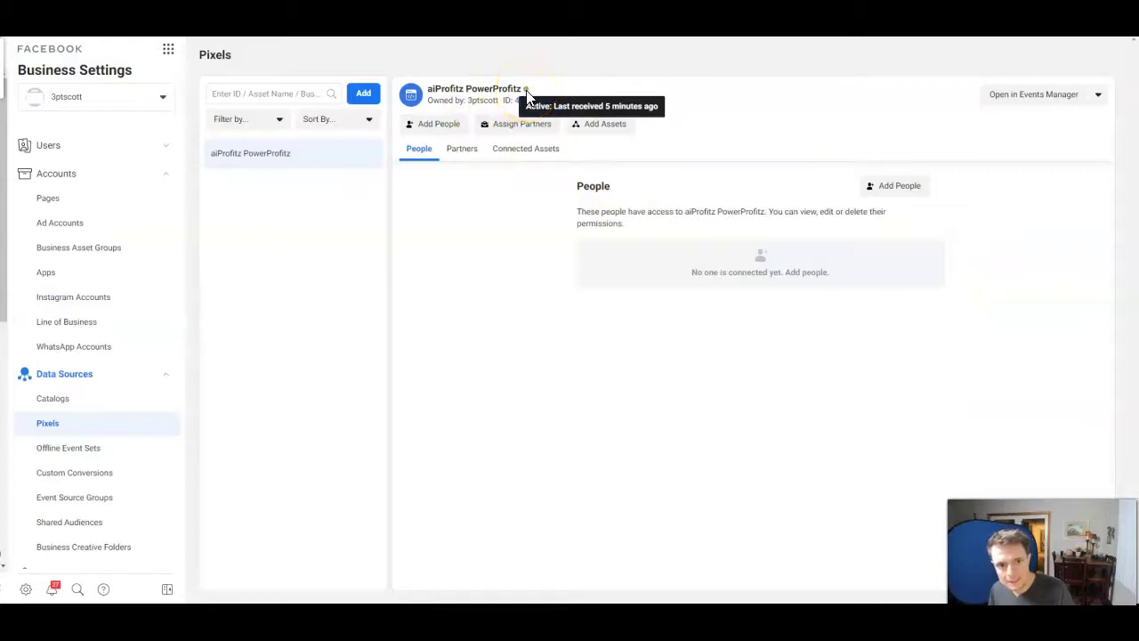